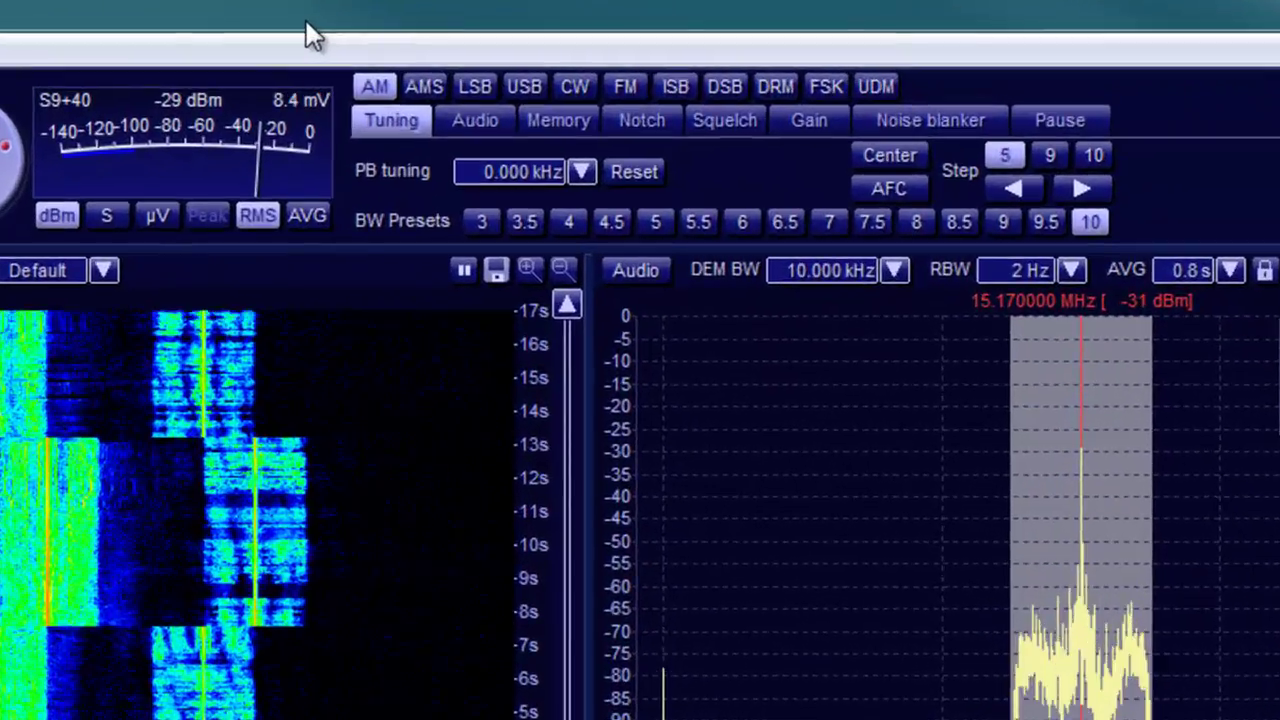
Step: Step the tuning down two 5 kHz increments, then back up one, with the arrow keys
{"action": "key", "text": "Left"}
{"action": "key", "text": "Left"}
{"action": "key", "text": "Left"}
{"action": "key", "text": "Left"}
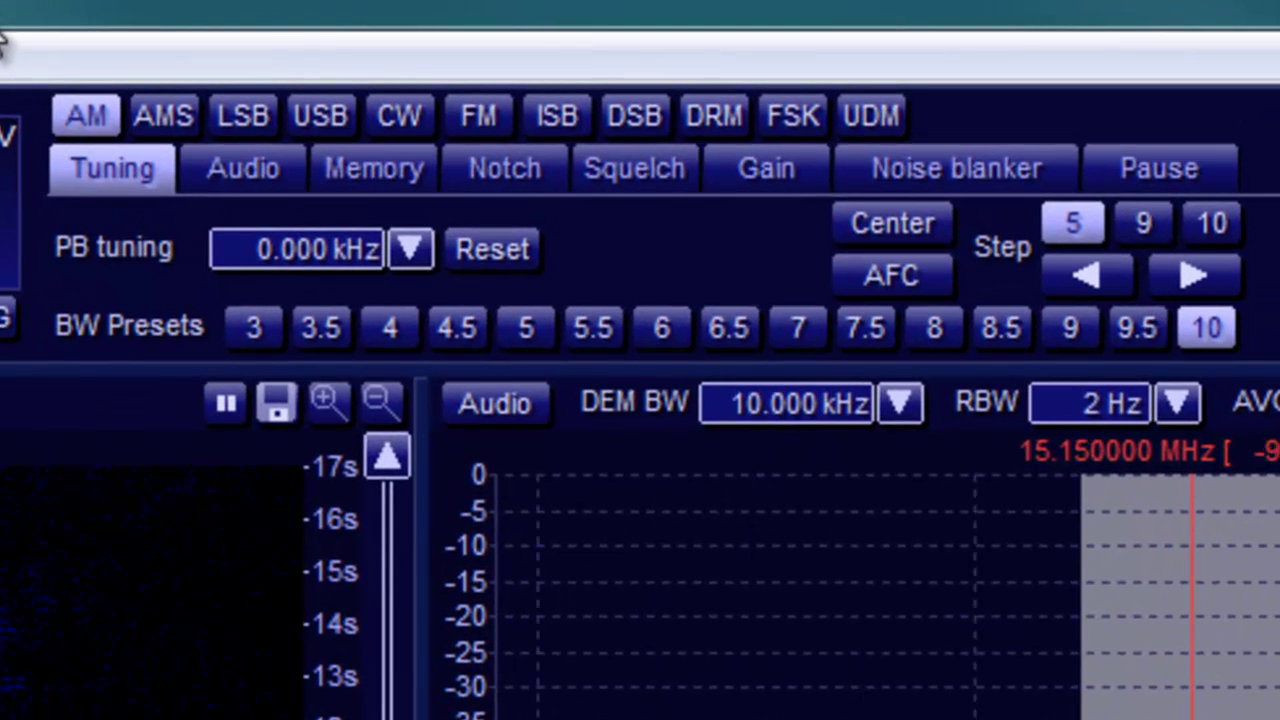
{"action": "key", "text": "Left"}
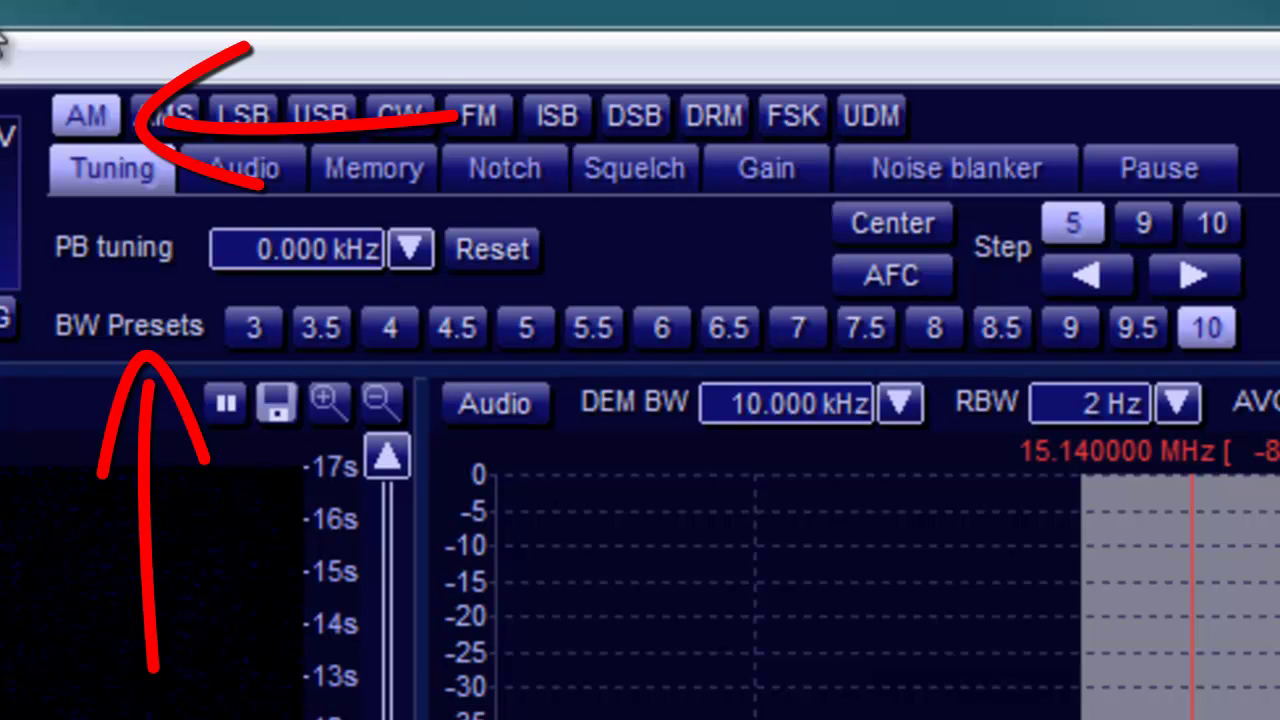
{"action": "key", "text": "Right"}
{"action": "key", "text": "Right"}
{"action": "key", "text": "Right"}
{"action": "key", "text": "Right"}
{"action": "key", "text": "Right"}
{"action": "key", "text": "Right"}
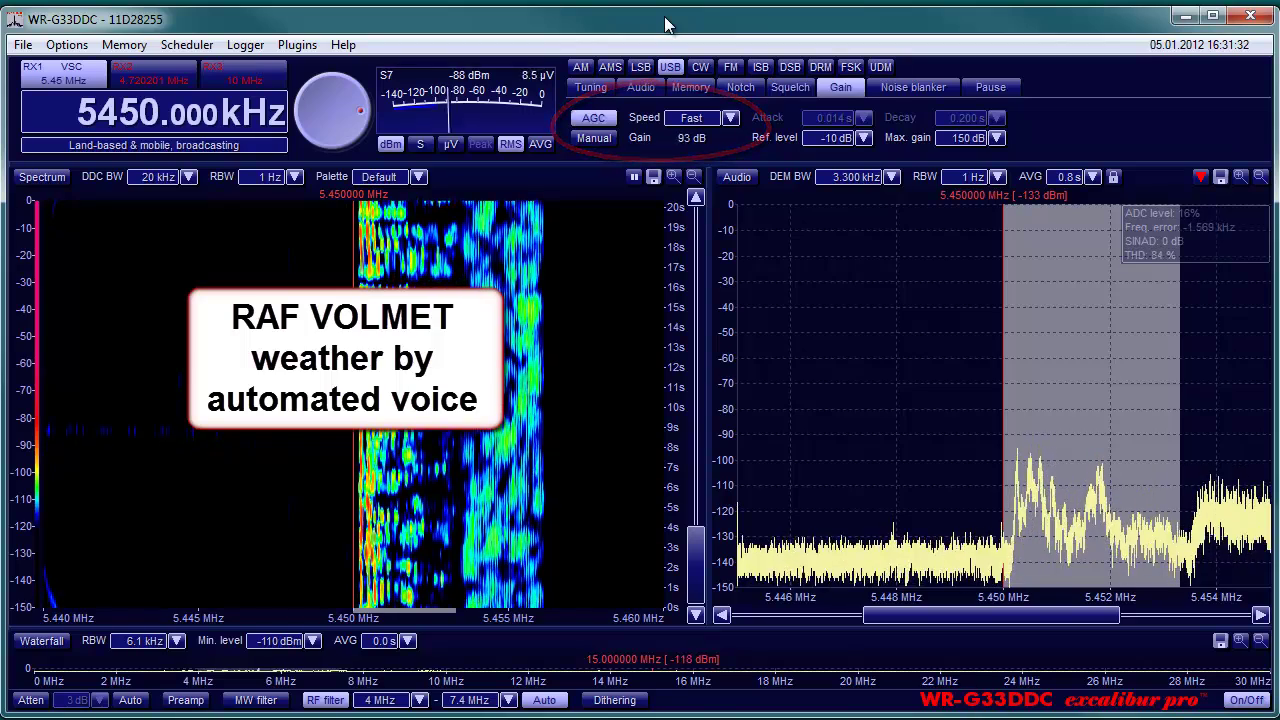
Step: Change the AGC speed to Slow for the 5450 kHz USB signal
{"action": "left_click", "coordinate": [731, 118]}
{"action": "left_click", "coordinate": [731, 118]}
{"action": "left_click", "coordinate": [731, 118]}
{"action": "left_click", "coordinate": [691, 137]}
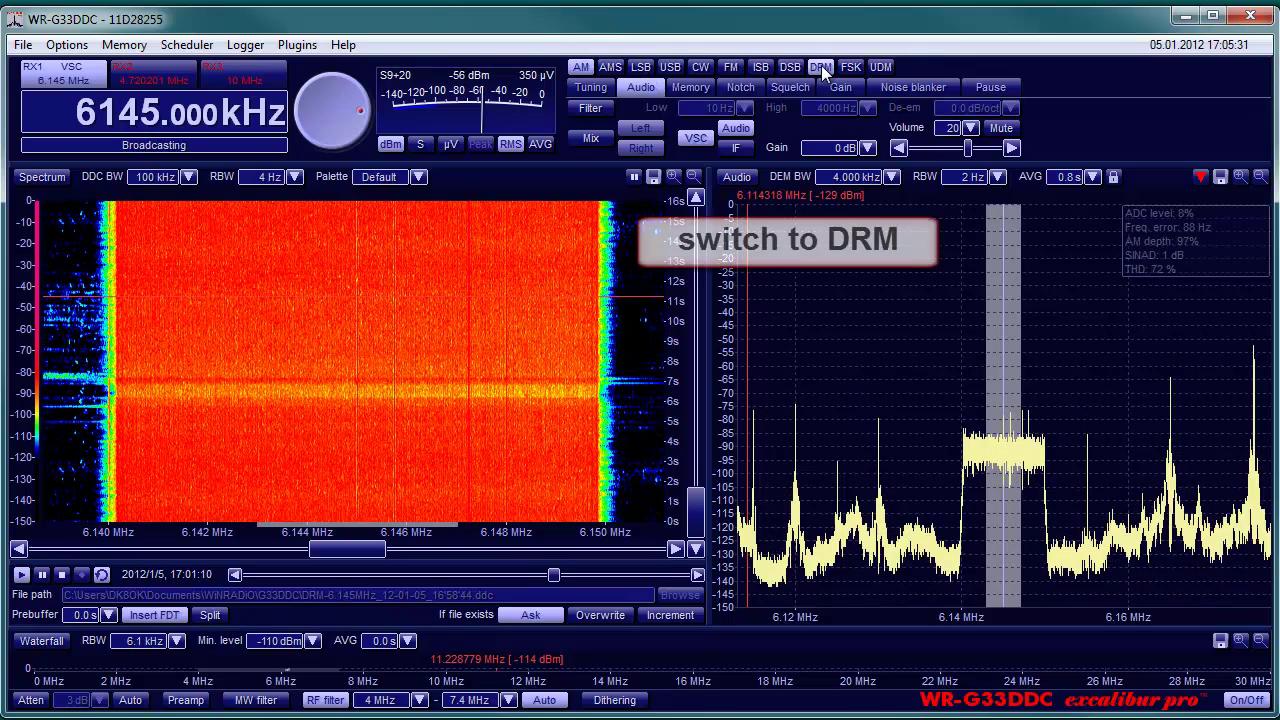
Step: Switch the 6145 kHz signal to DRM demodulation and set the volume to 25
{"action": "left_click", "coordinate": [821, 65]}
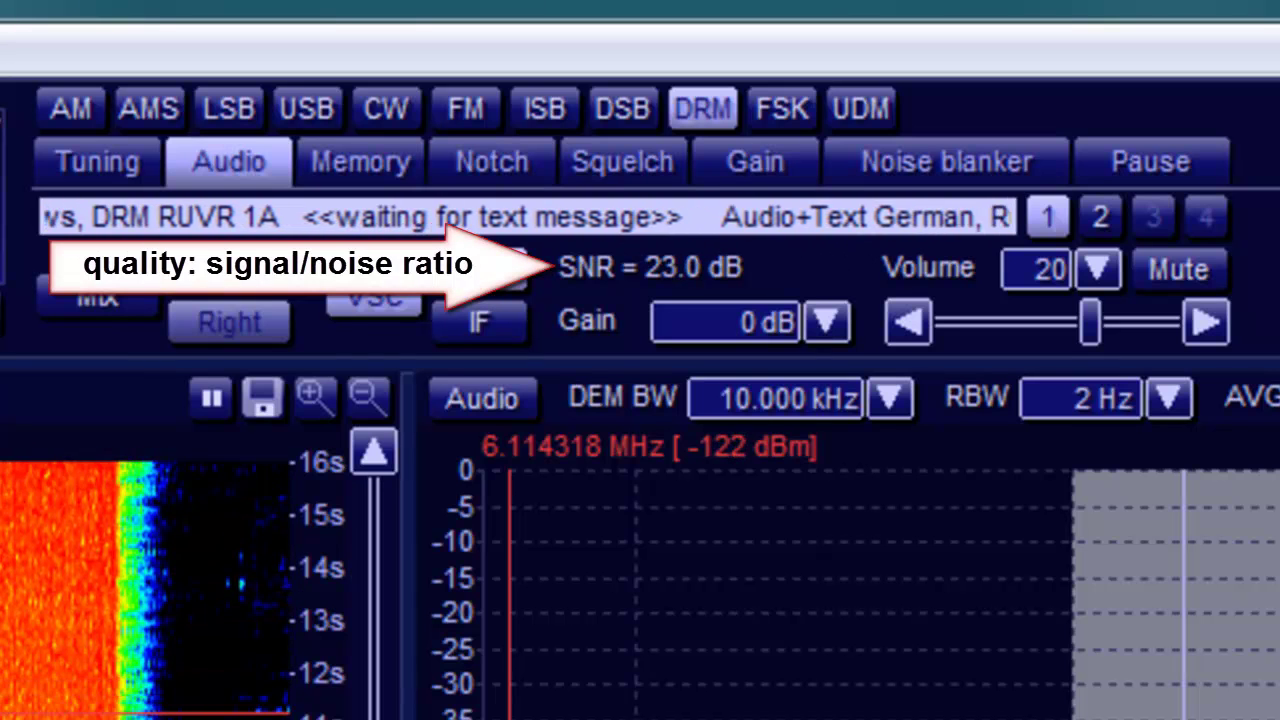
{"action": "left_click", "coordinate": [1098, 270]}
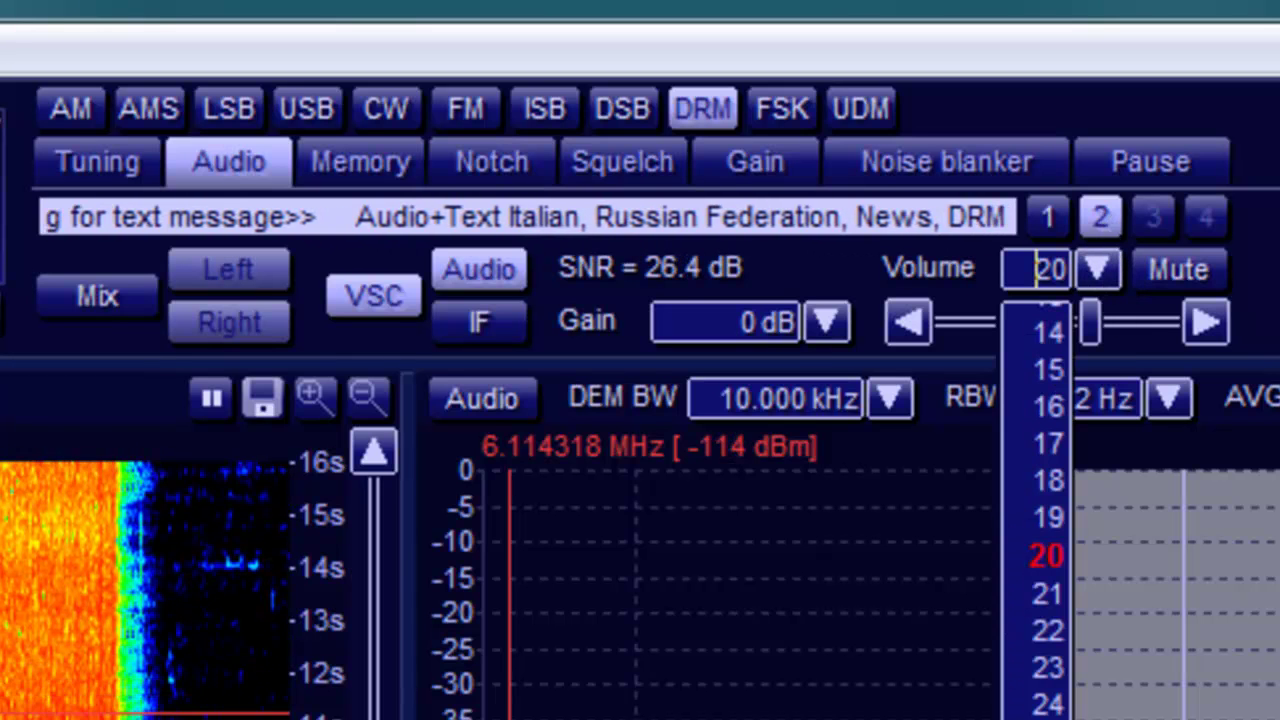
{"action": "key", "text": "Escape"}
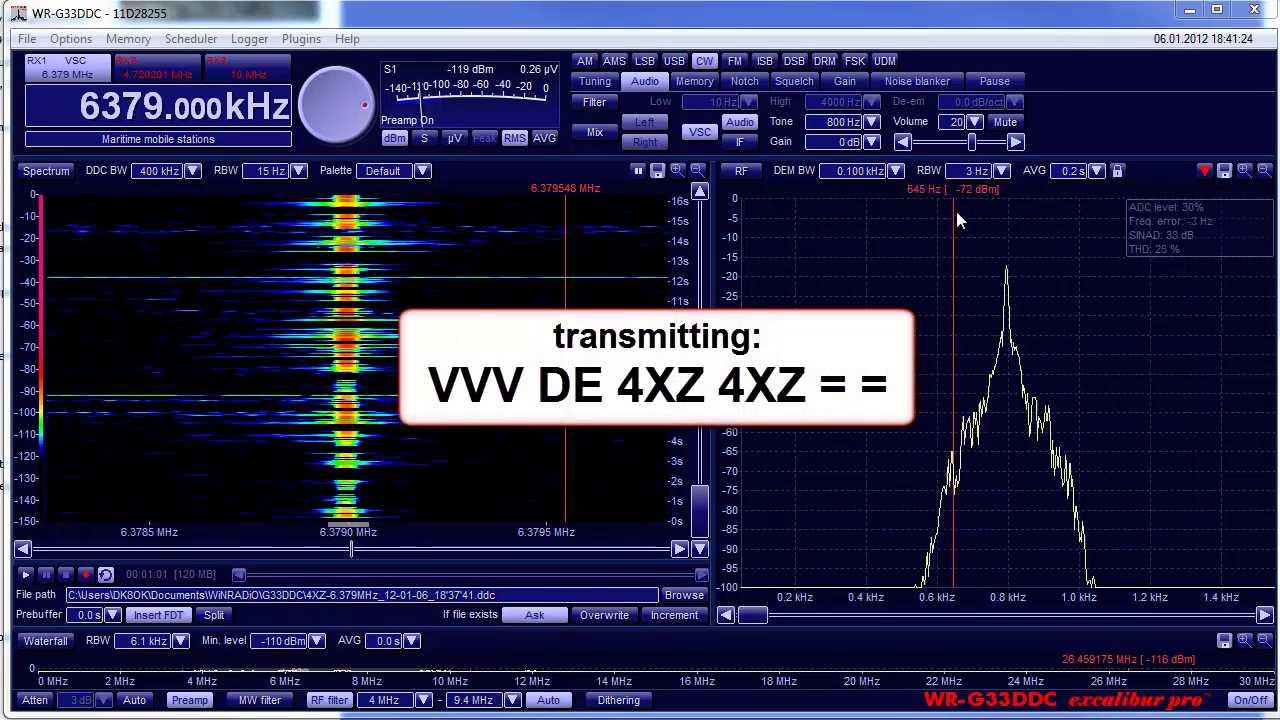
Step: Try CW tone pitches 750 down to 500 Hz and 950–1050 Hz, then return to 800 Hz
{"action": "left_click", "coordinate": [872, 122]}
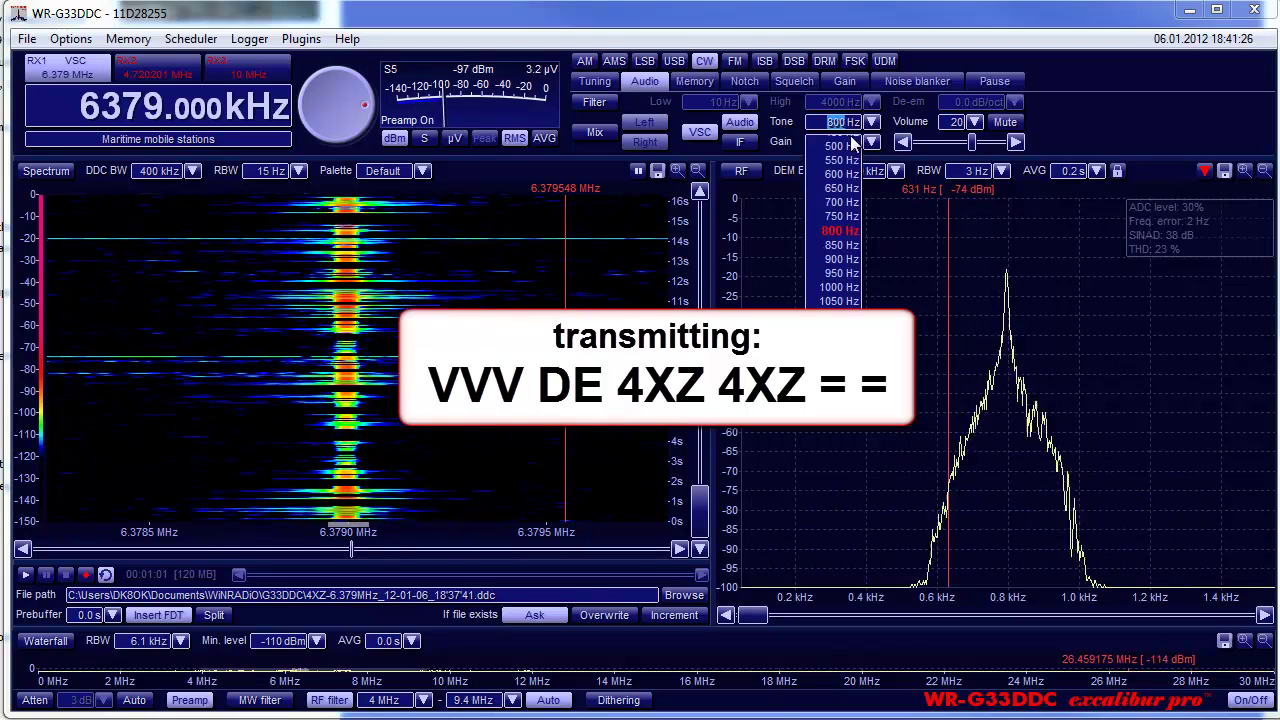
{"action": "left_click", "coordinate": [840, 217]}
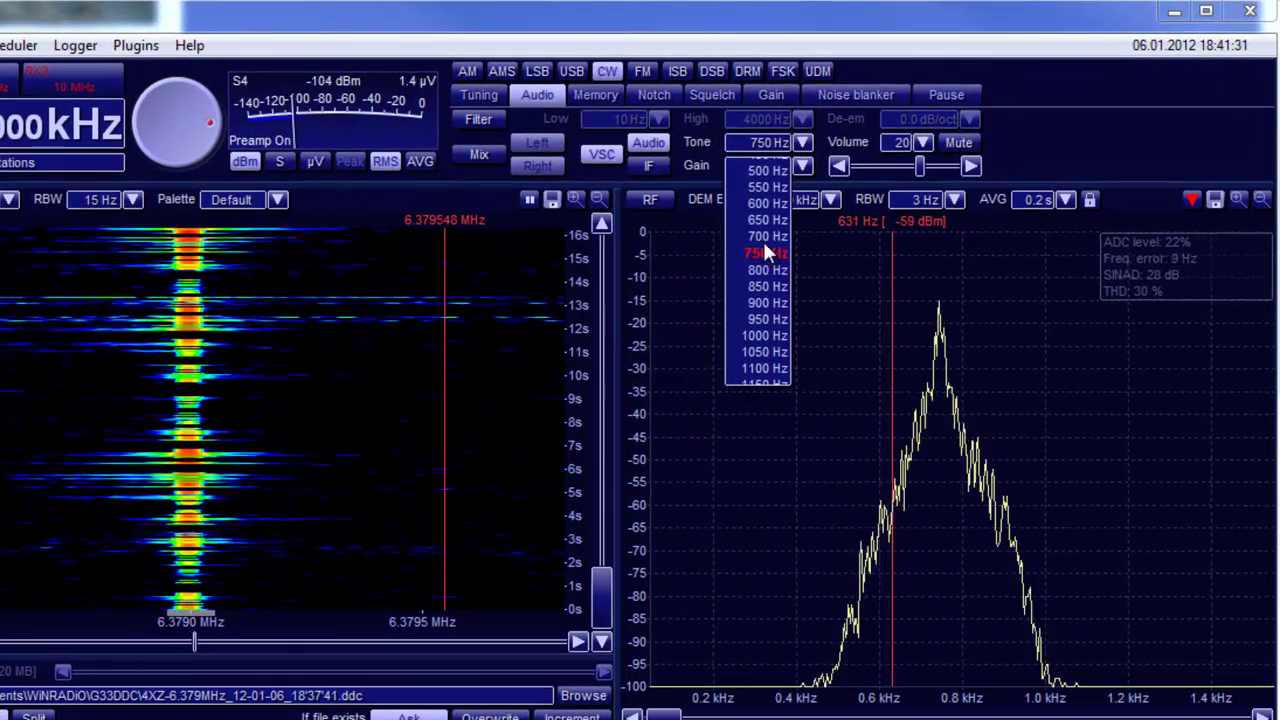
{"action": "left_click", "coordinate": [763, 233]}
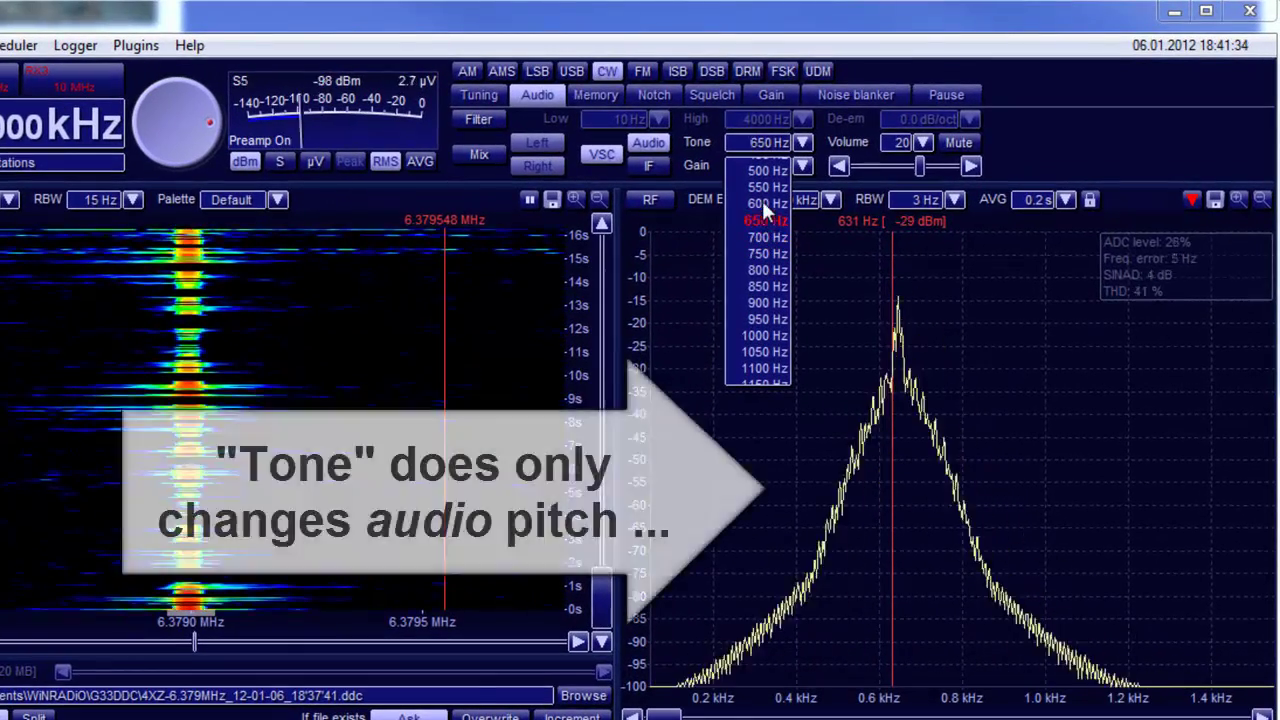
{"action": "left_click", "coordinate": [763, 203]}
{"action": "left_click", "coordinate": [762, 186]}
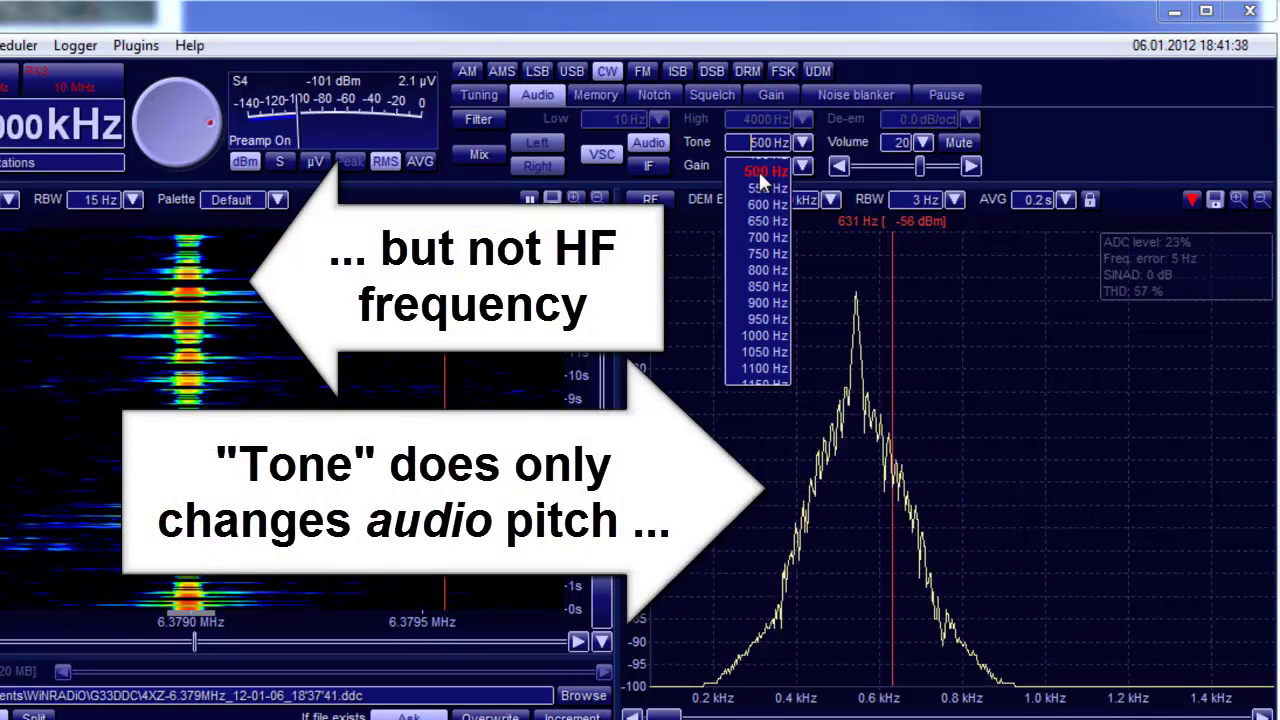
{"action": "left_click", "coordinate": [758, 169]}
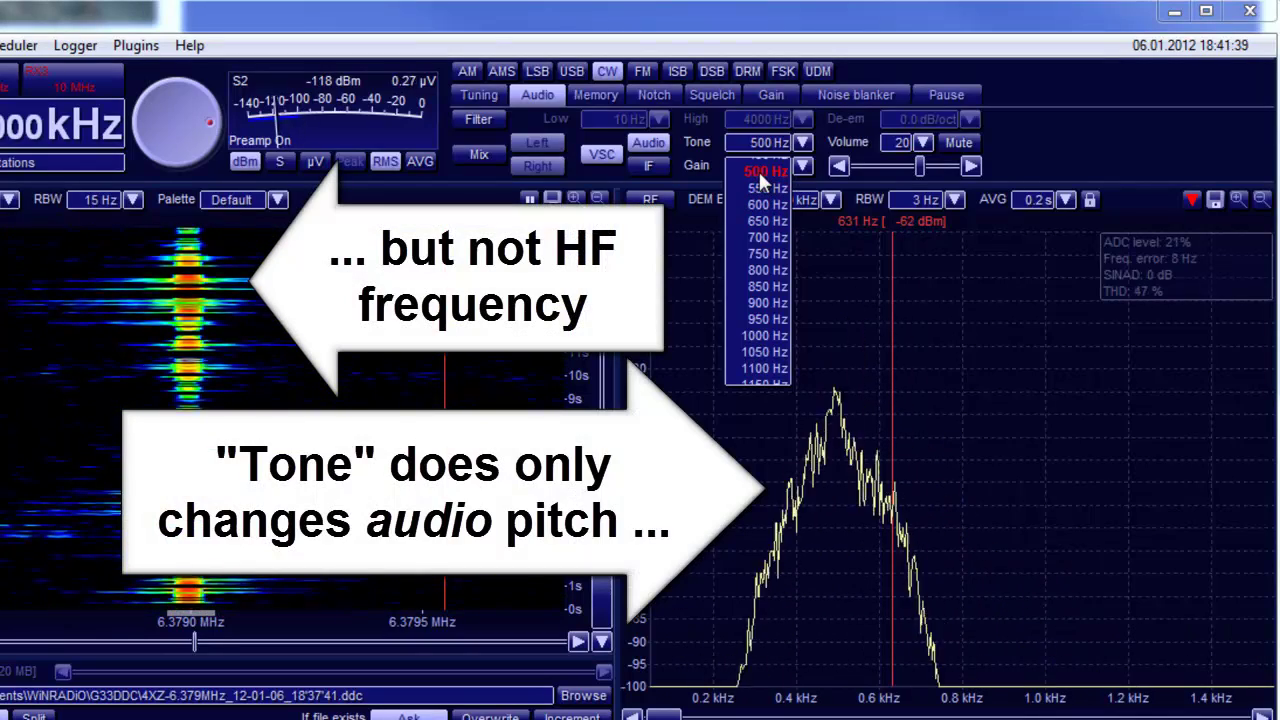
{"action": "left_click", "coordinate": [766, 318]}
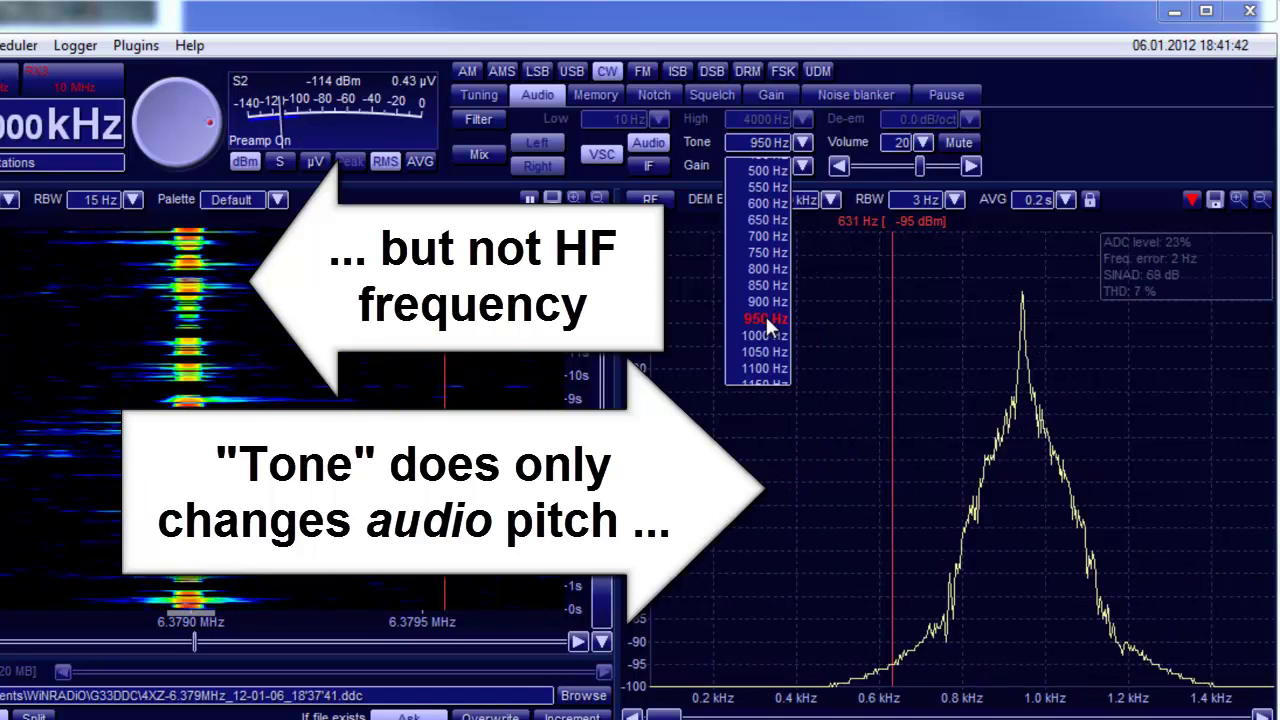
{"action": "left_click", "coordinate": [763, 334]}
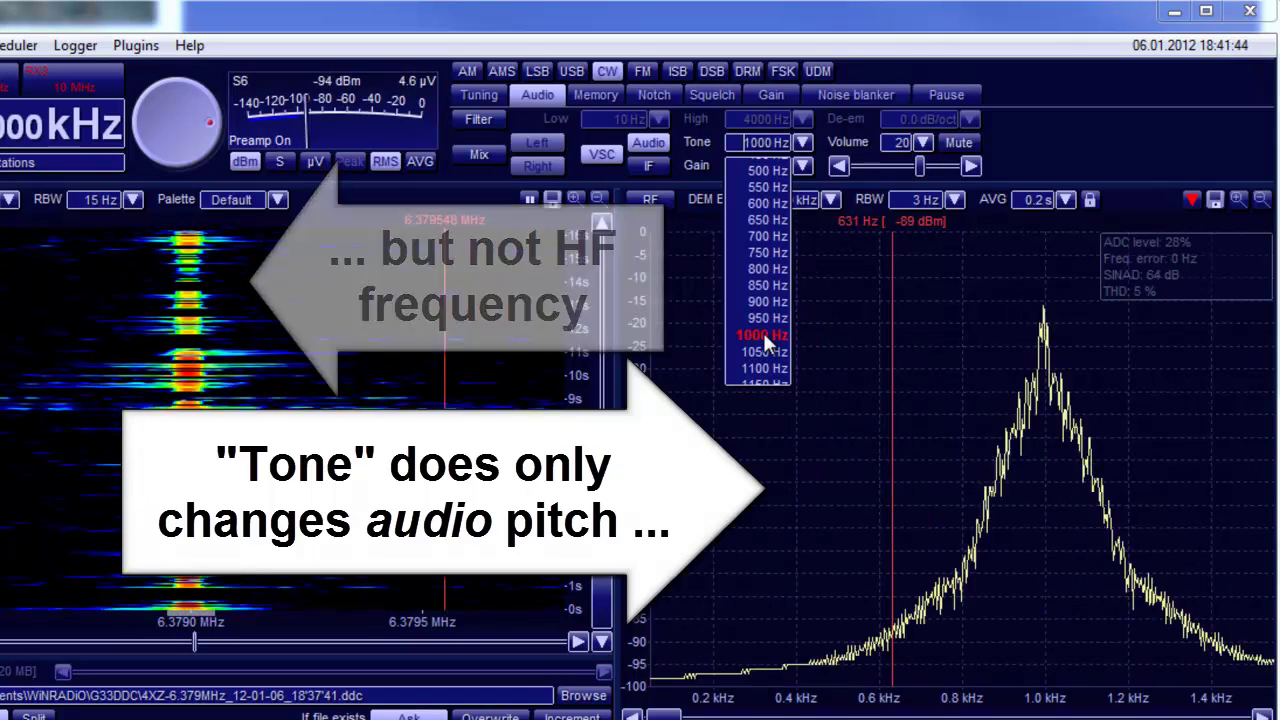
{"action": "left_click", "coordinate": [762, 351]}
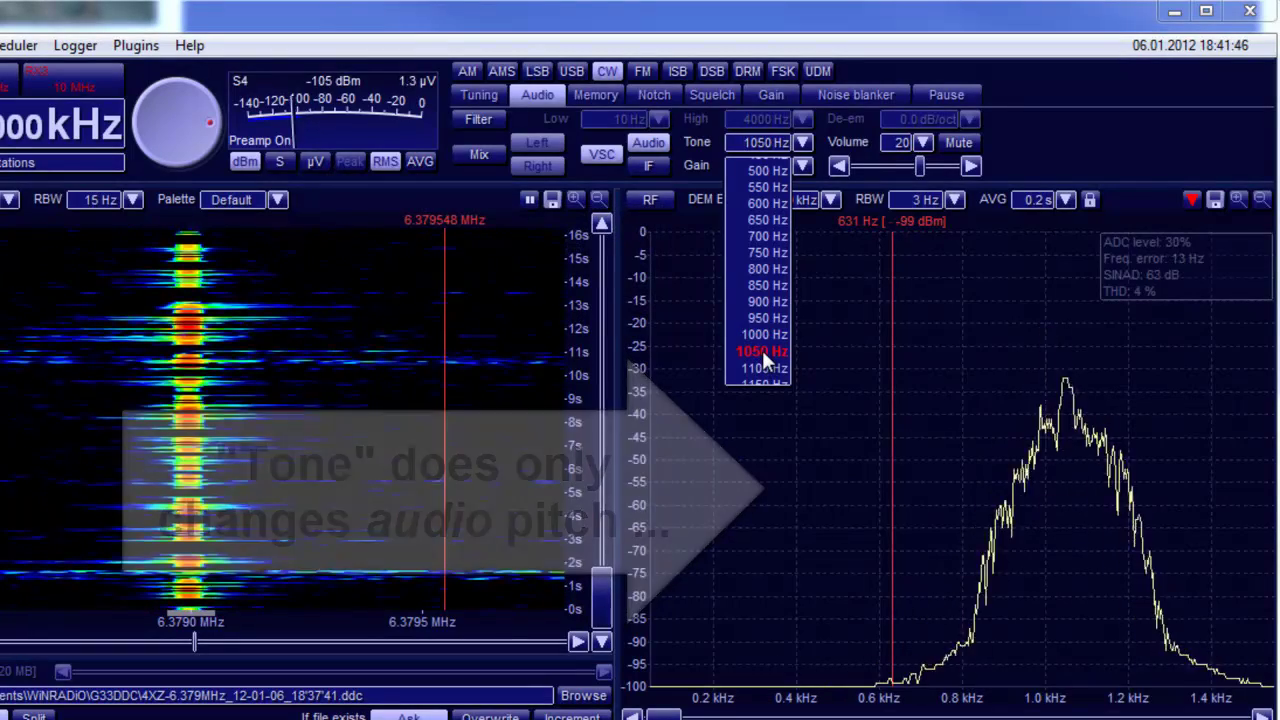
{"action": "left_click", "coordinate": [762, 268]}
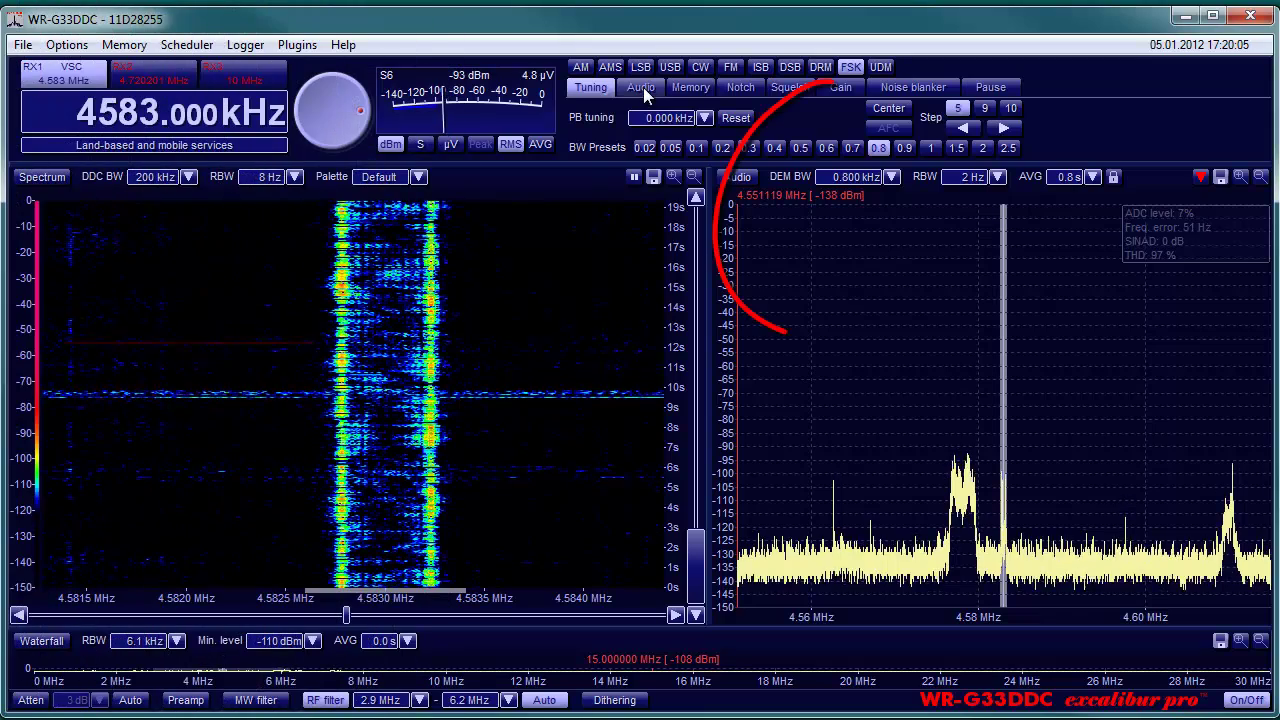
Step: Set the FSK signal's audio tone to 2300 Hz in the Audio tab's Tone list
{"action": "left_click", "coordinate": [641, 89]}
{"action": "left_click", "coordinate": [869, 128]}
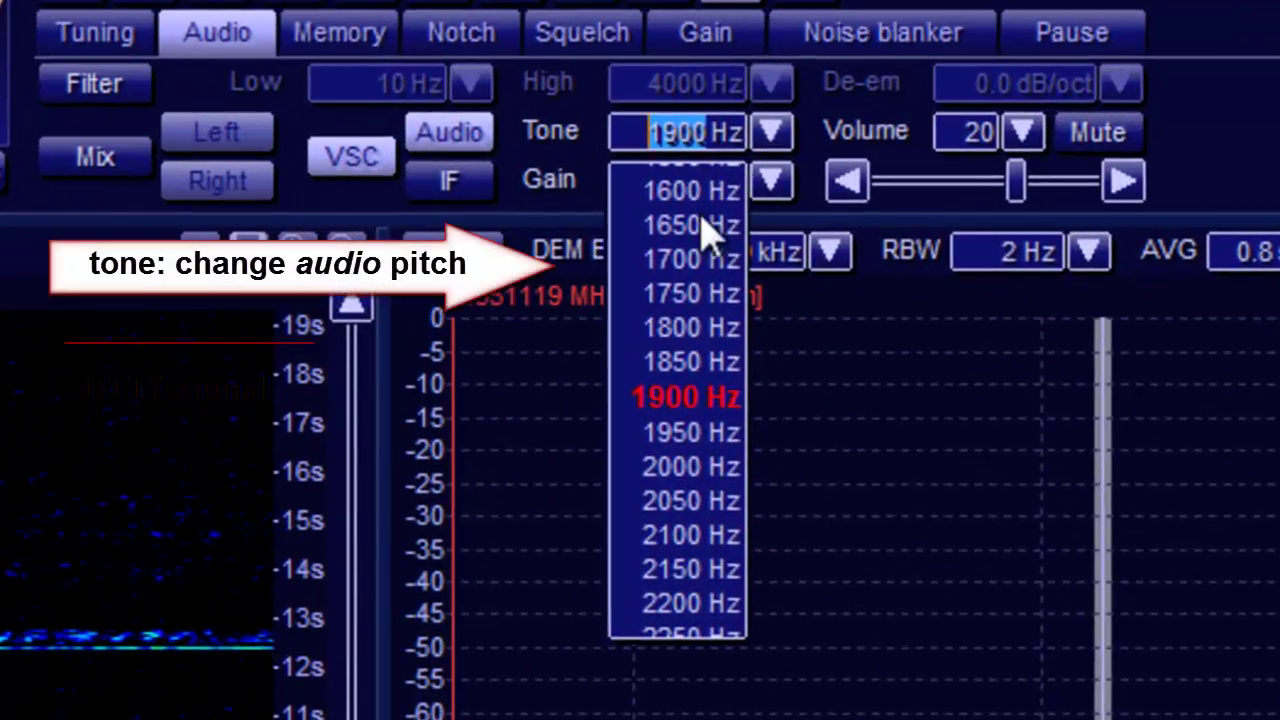
{"action": "scroll", "coordinate": [801, 184], "scroll_direction": "up", "scroll_amount": 4}
{"action": "scroll", "coordinate": [710, 236], "scroll_direction": "up", "scroll_amount": 9}
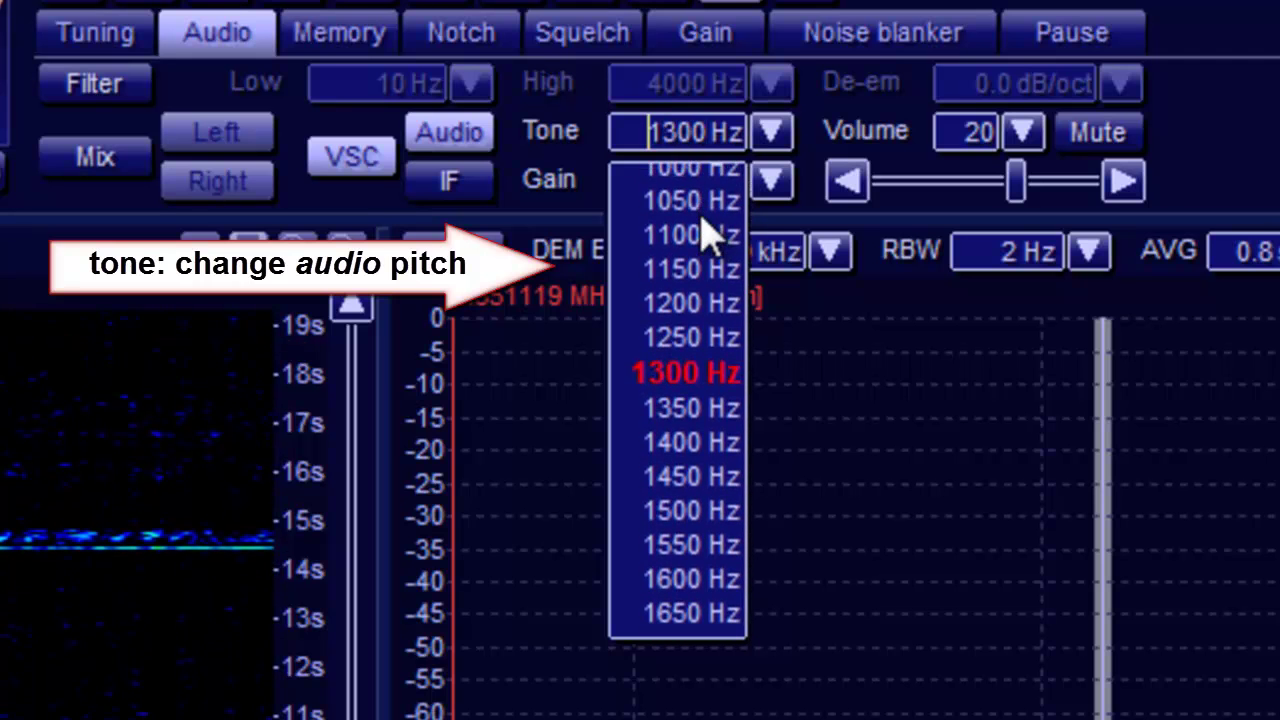
{"action": "scroll", "coordinate": [710, 236], "scroll_direction": "down", "scroll_amount": 1}
{"action": "scroll", "coordinate": [710, 236], "scroll_direction": "down", "scroll_amount": 20}
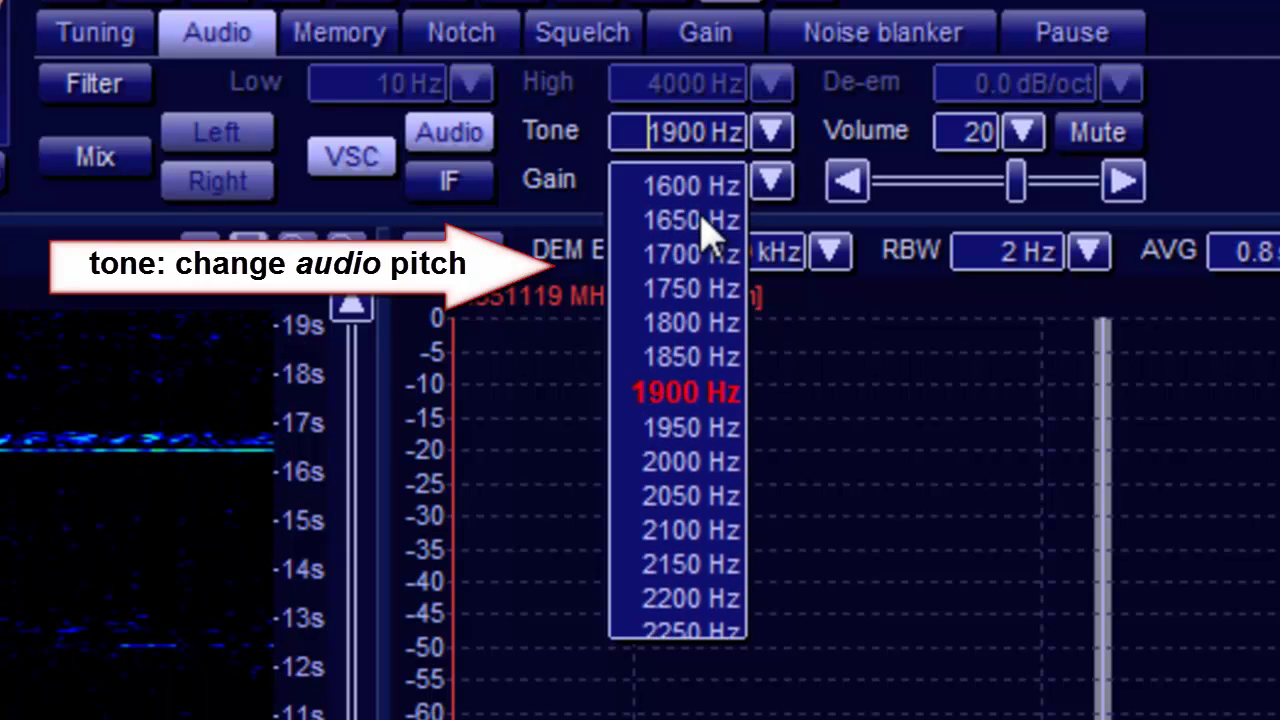
{"action": "scroll", "coordinate": [710, 236], "scroll_direction": "up", "scroll_amount": 5}
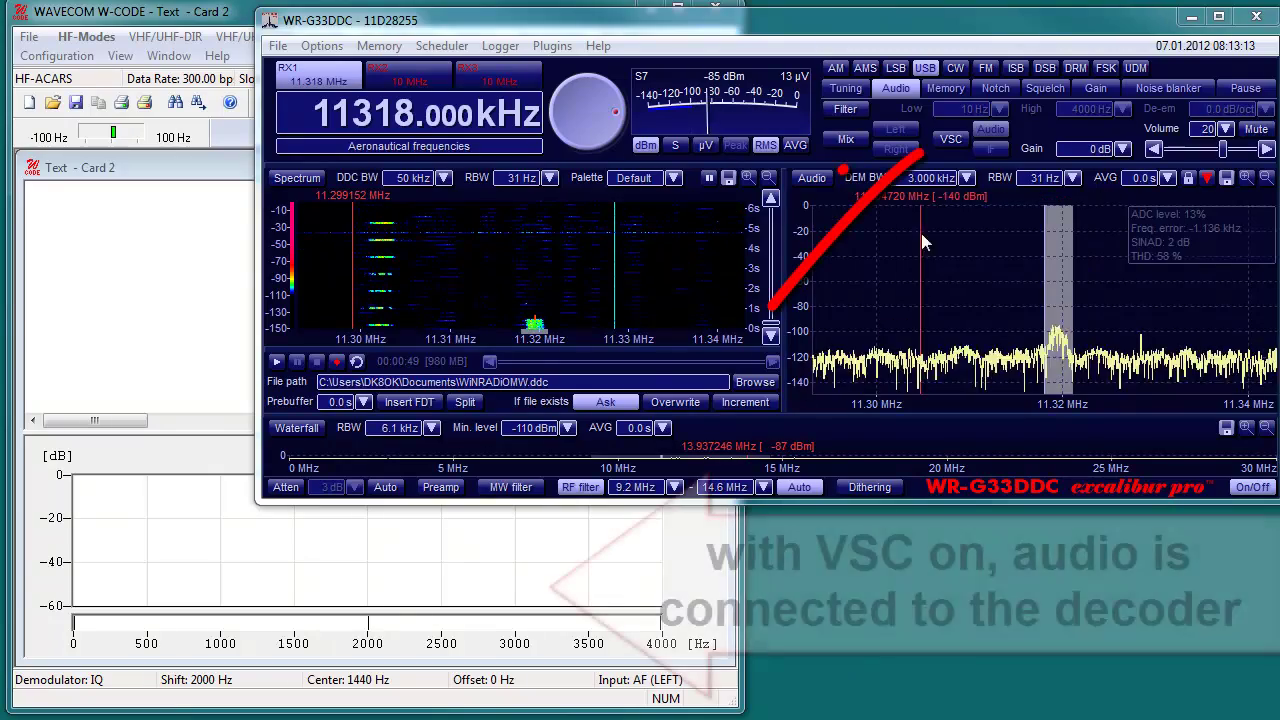
Step: Route the 11318 kHz audio to W-CODE via VSC and bring the decoder's text window forward
{"action": "left_click", "coordinate": [950, 142]}
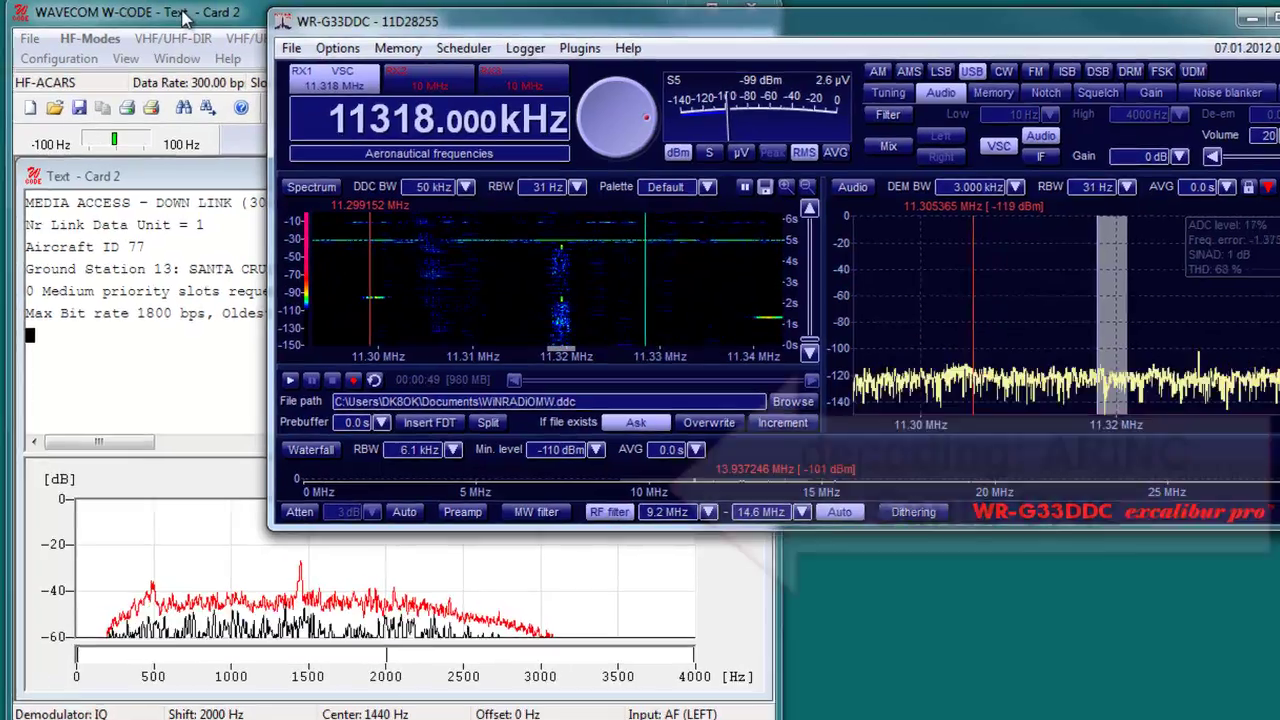
{"action": "left_click", "coordinate": [183, 18]}
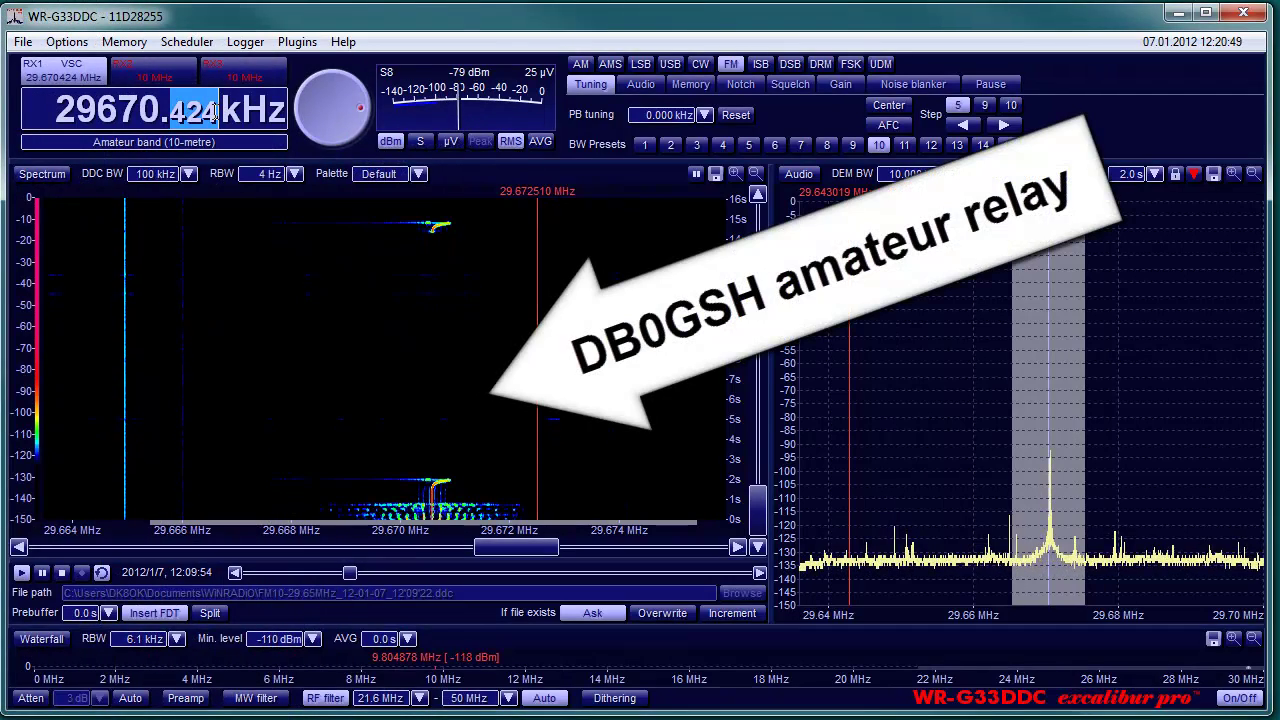
Step: Round the frequency to 29670.000 kHz, rewind playback, and enable AFC to centre at 29670.566 kHz
{"action": "right_click", "coordinate": [213, 112]}
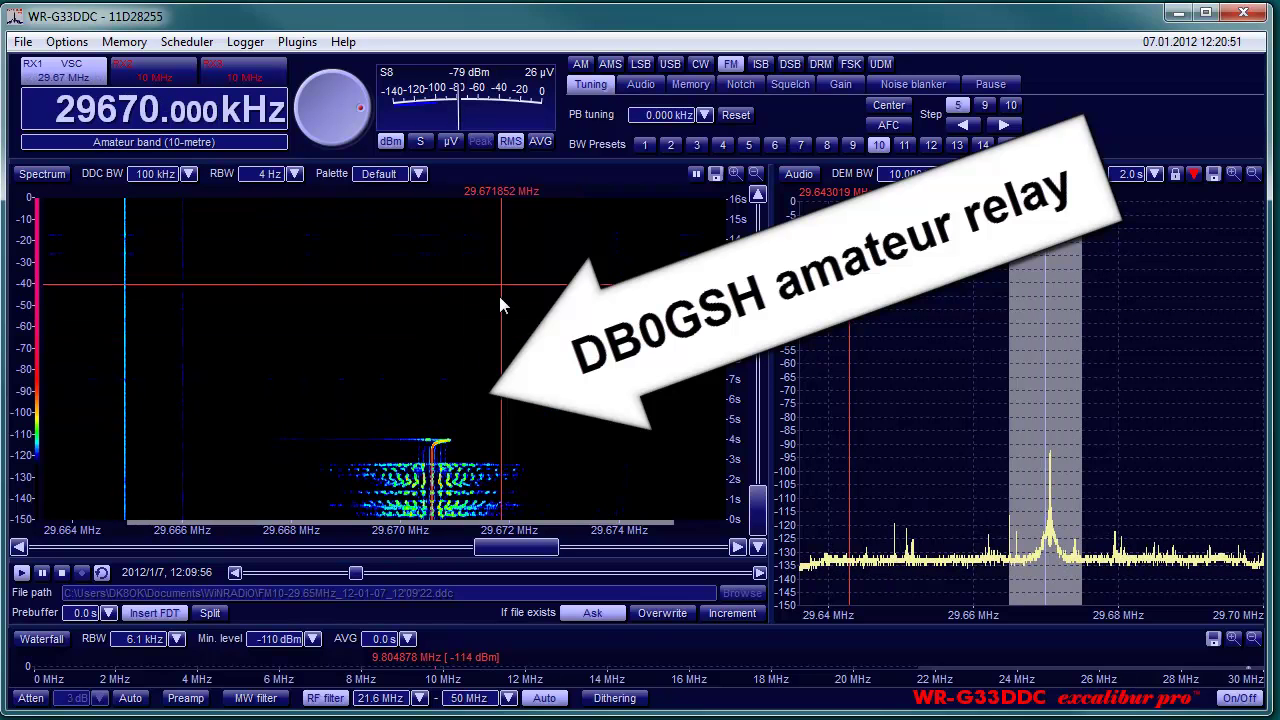
{"action": "left_click", "coordinate": [356, 578]}
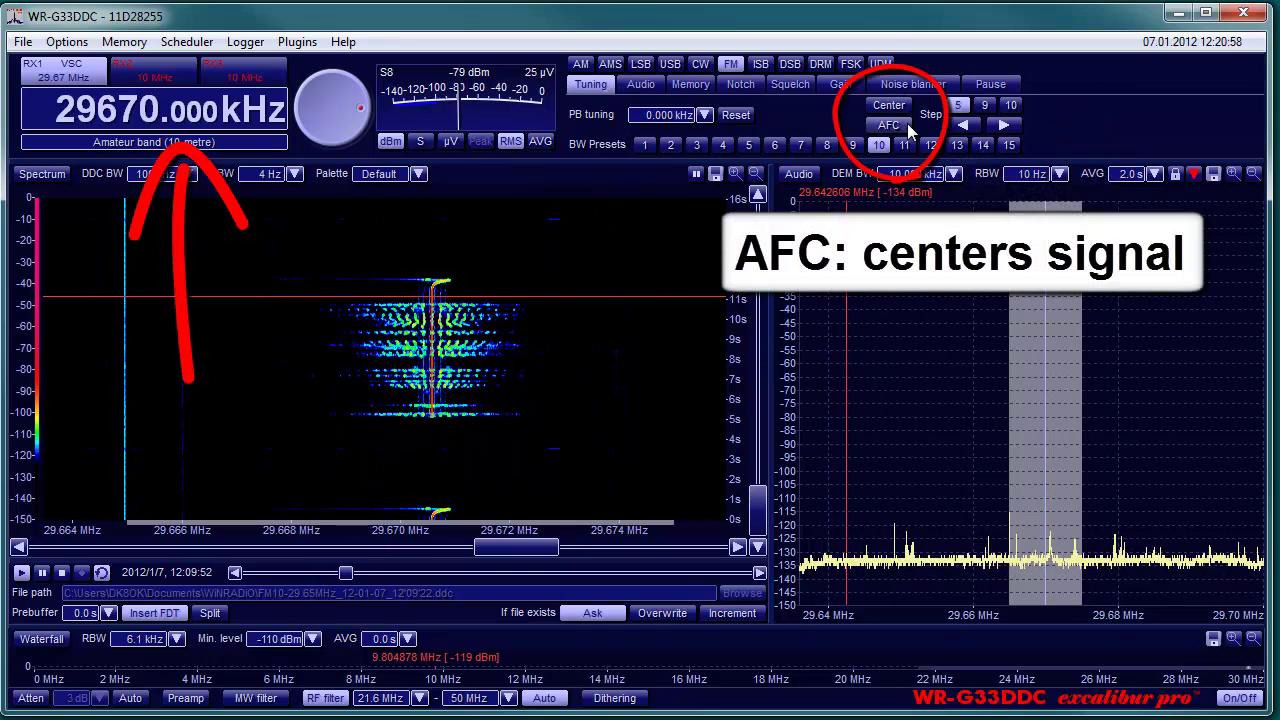
{"action": "left_click", "coordinate": [907, 123]}
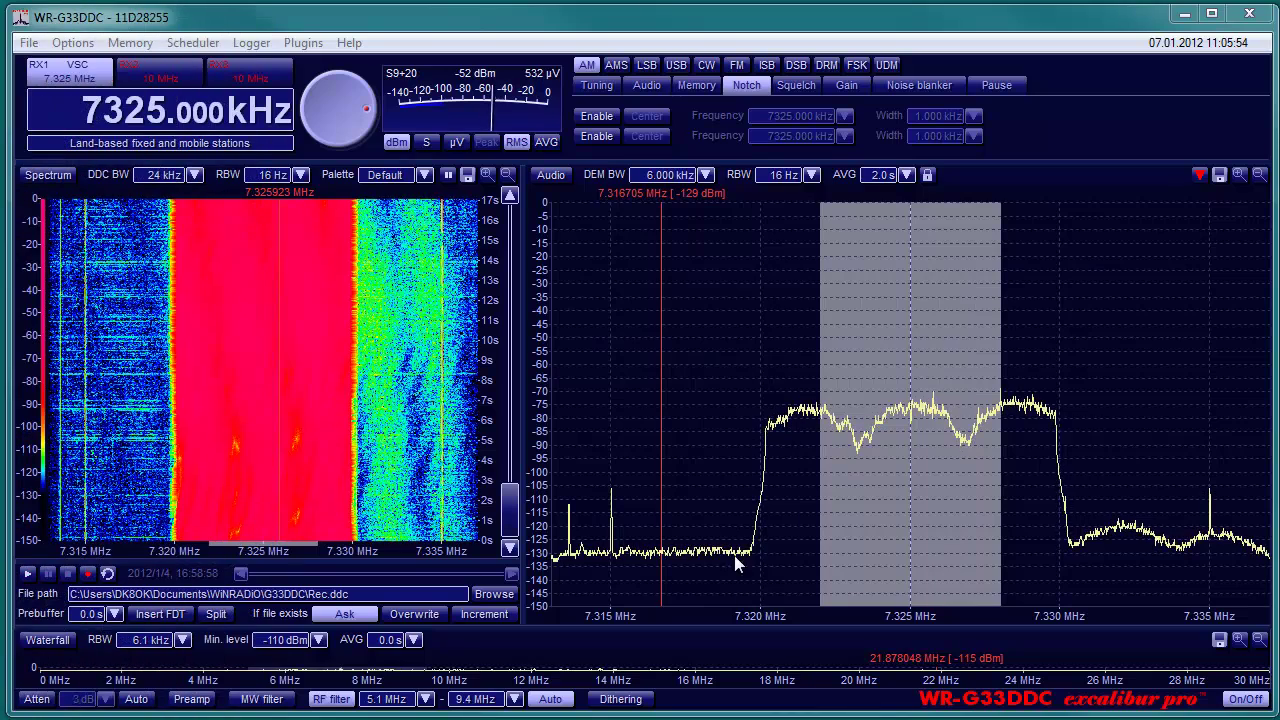
Step: Enable the first notch filter and move its frequency to 7326.700 kHz
{"action": "left_click", "coordinate": [597, 85]}
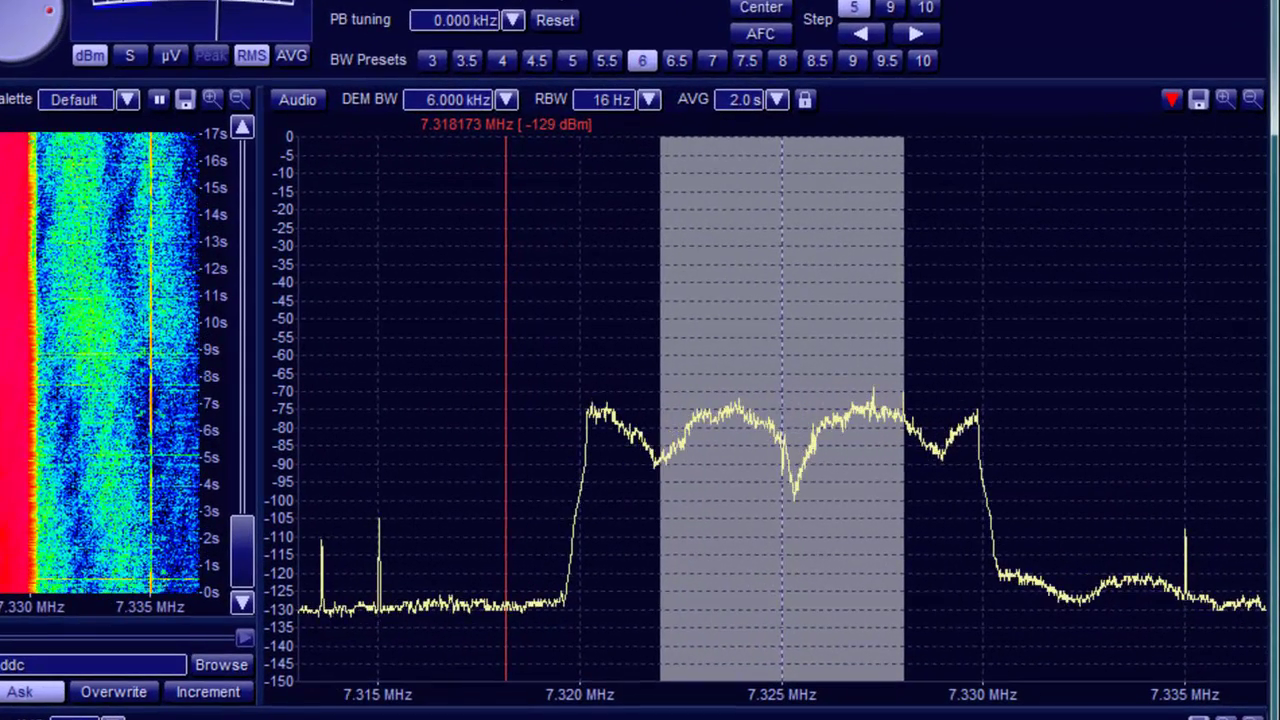
{"action": "left_click", "coordinate": [575, 5]}
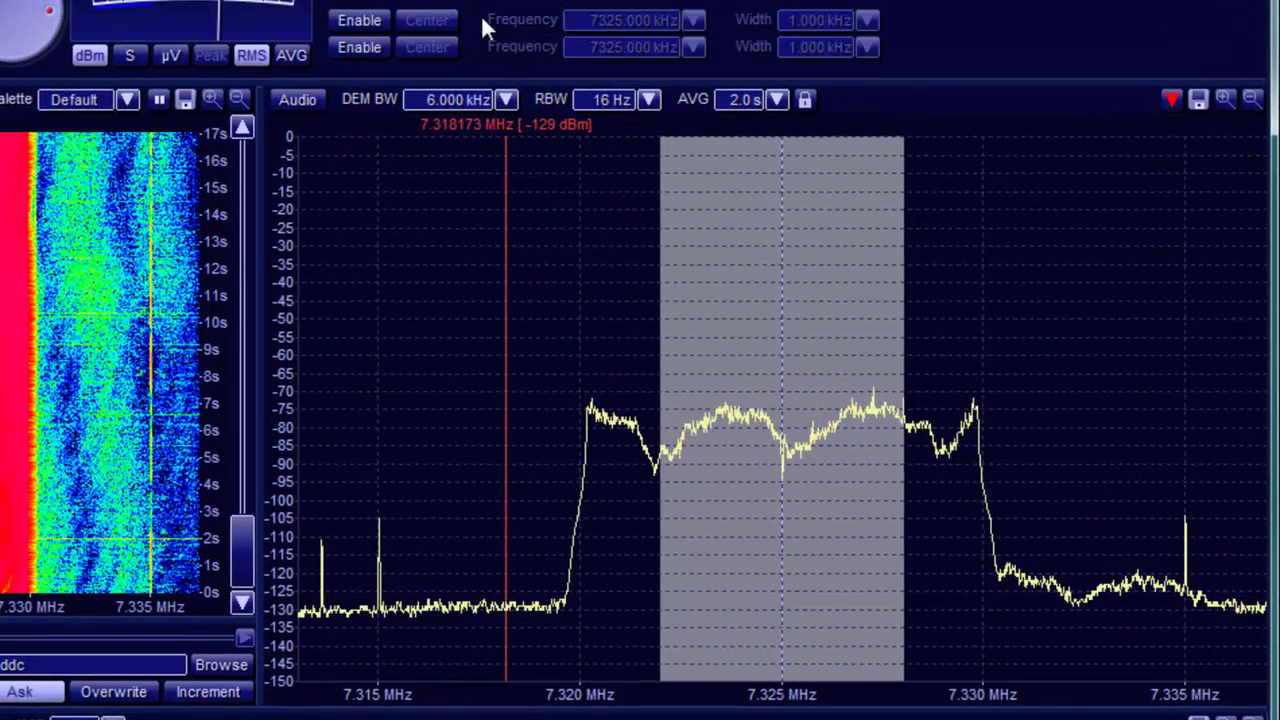
{"action": "left_click", "coordinate": [362, 18]}
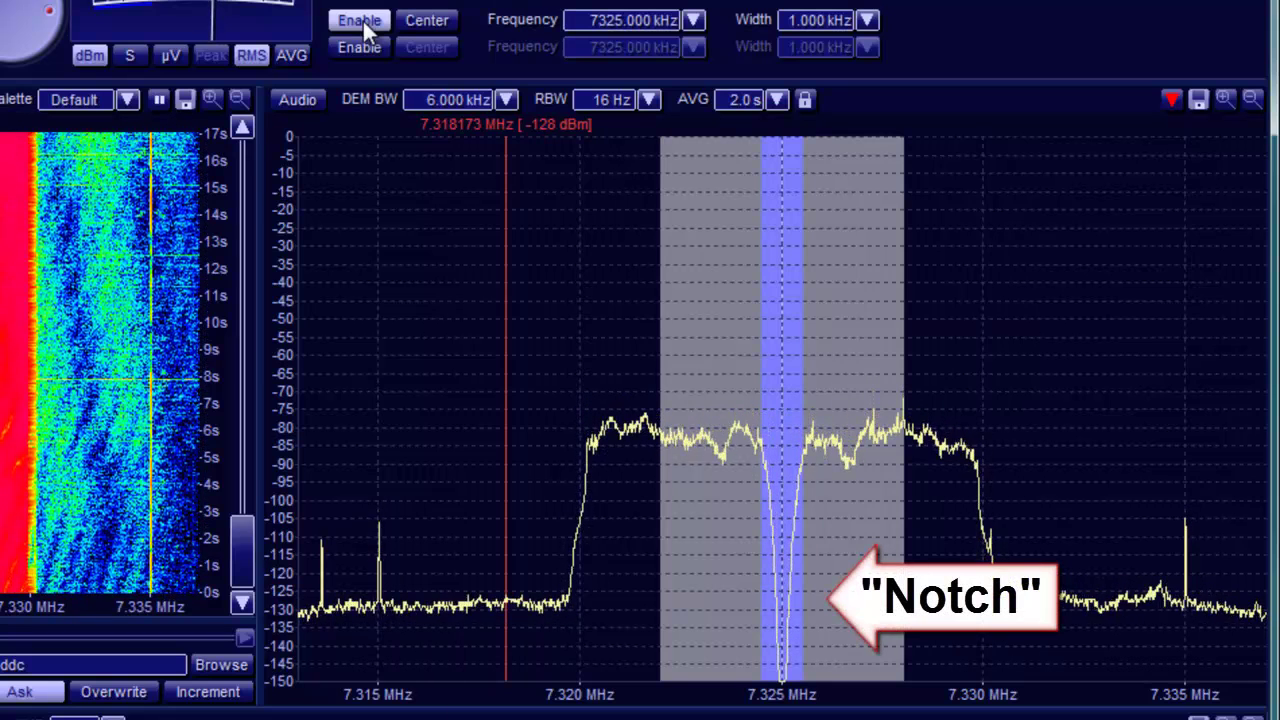
{"action": "left_click", "coordinate": [695, 20]}
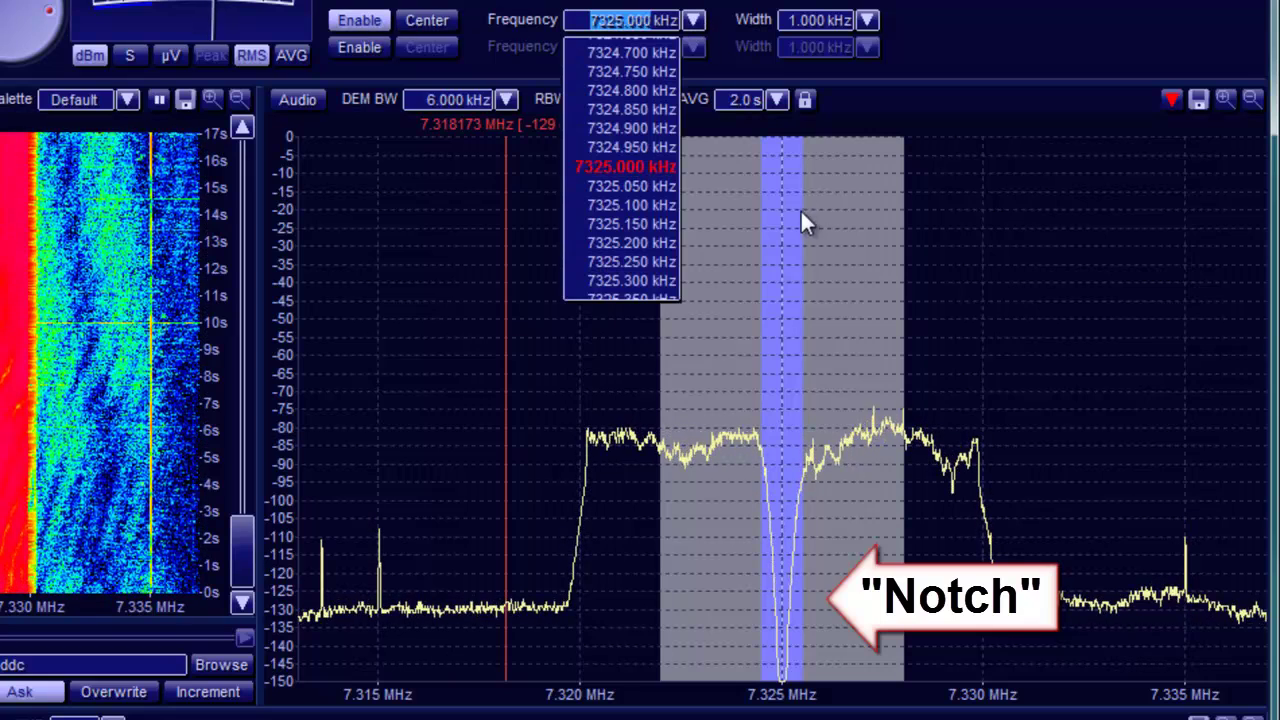
{"action": "scroll", "coordinate": [612, 224], "scroll_direction": "down", "scroll_amount": 11}
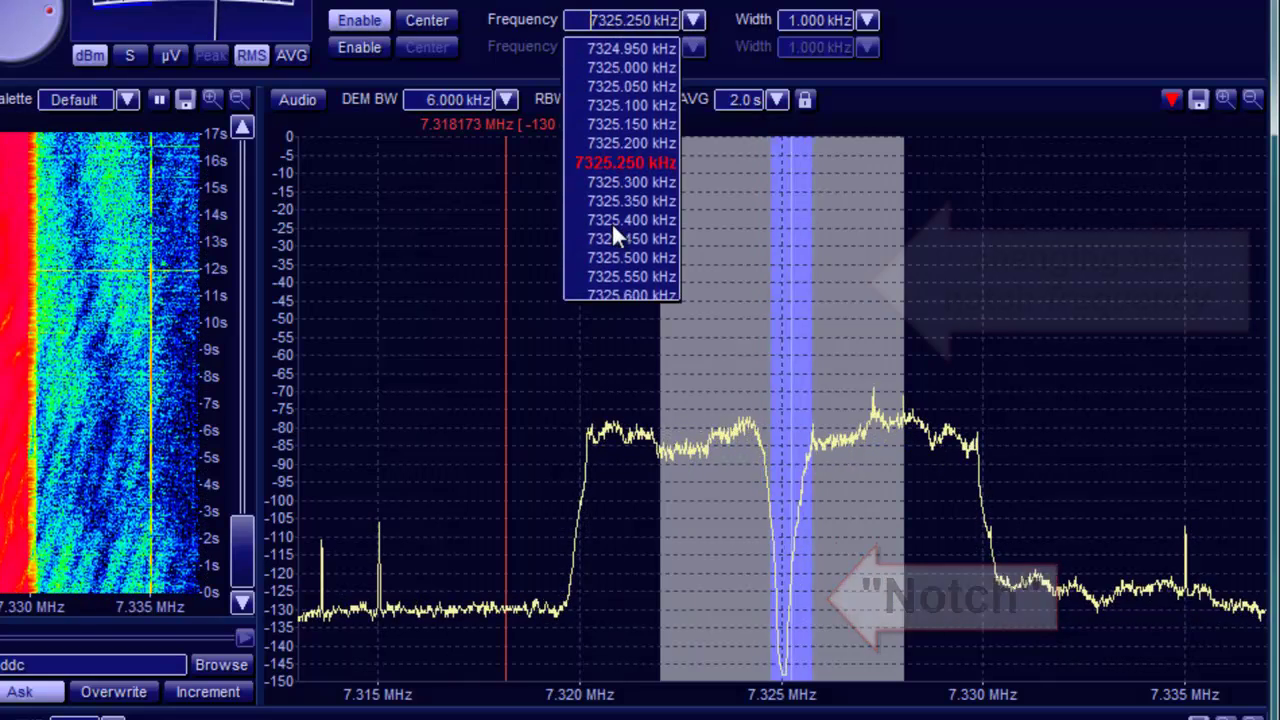
{"action": "scroll", "coordinate": [613, 229], "scroll_direction": "down", "scroll_amount": 14}
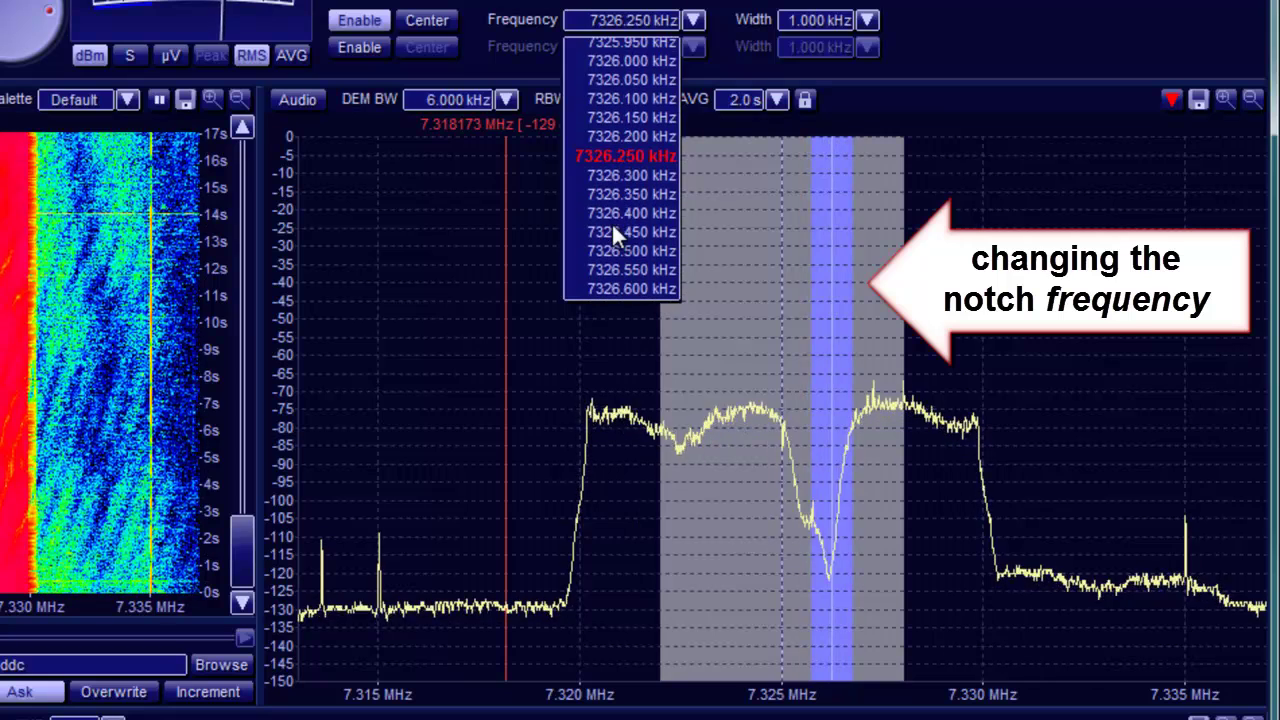
{"action": "scroll", "coordinate": [613, 229], "scroll_direction": "down", "scroll_amount": 6}
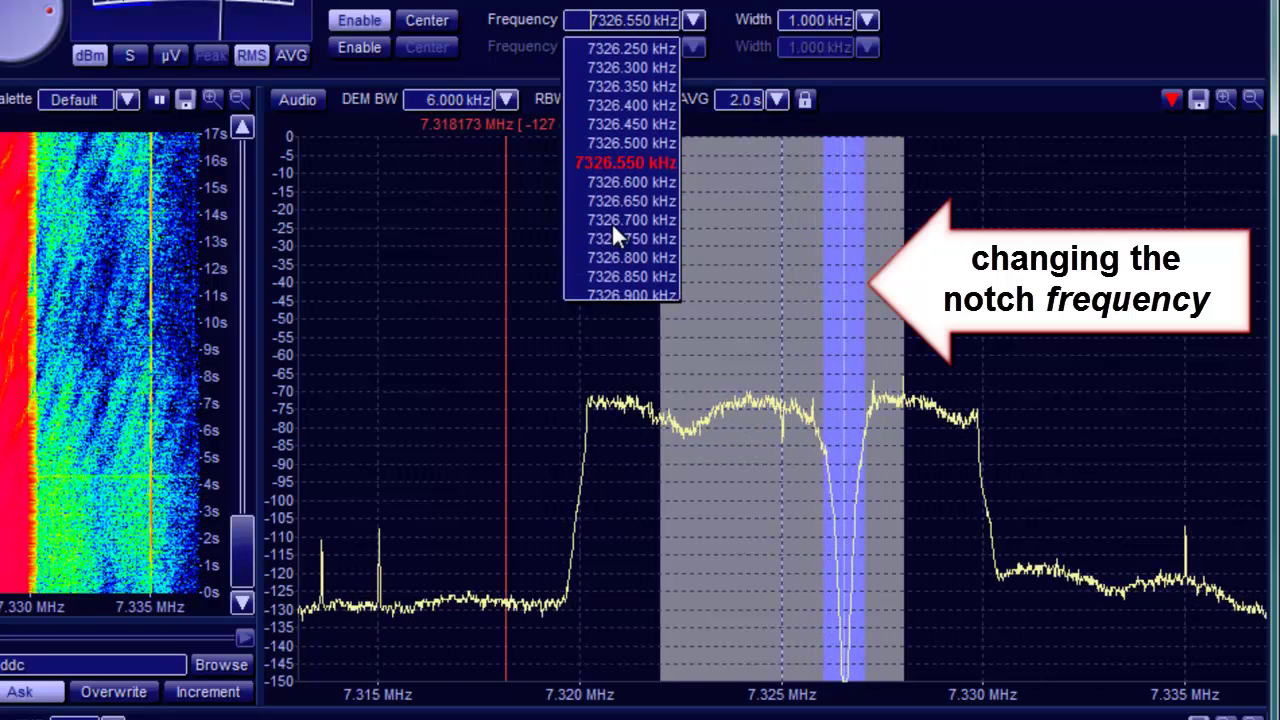
{"action": "scroll", "coordinate": [611, 222], "scroll_direction": "down", "scroll_amount": 3}
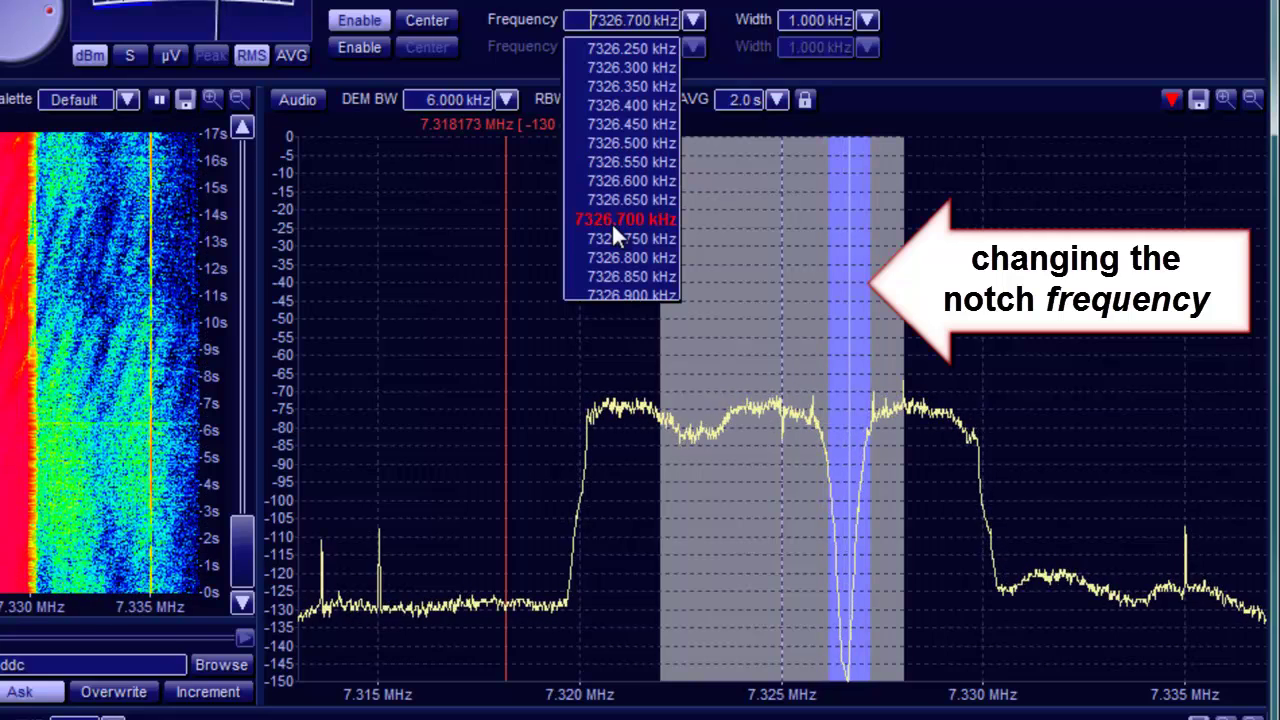
Step: Keep the first notch at 7326.700 kHz, then enable the second notch and drag it to 7323.414 kHz
{"action": "left_click", "coordinate": [750, 130]}
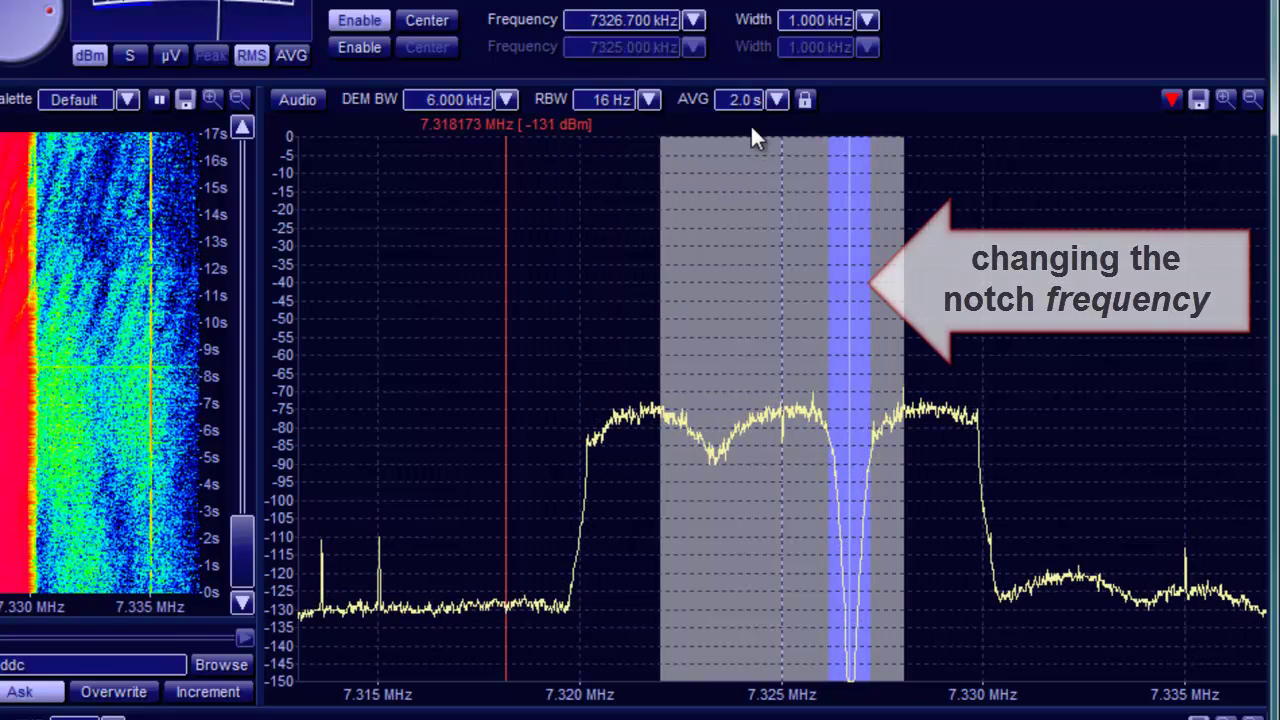
{"action": "left_click", "coordinate": [360, 47]}
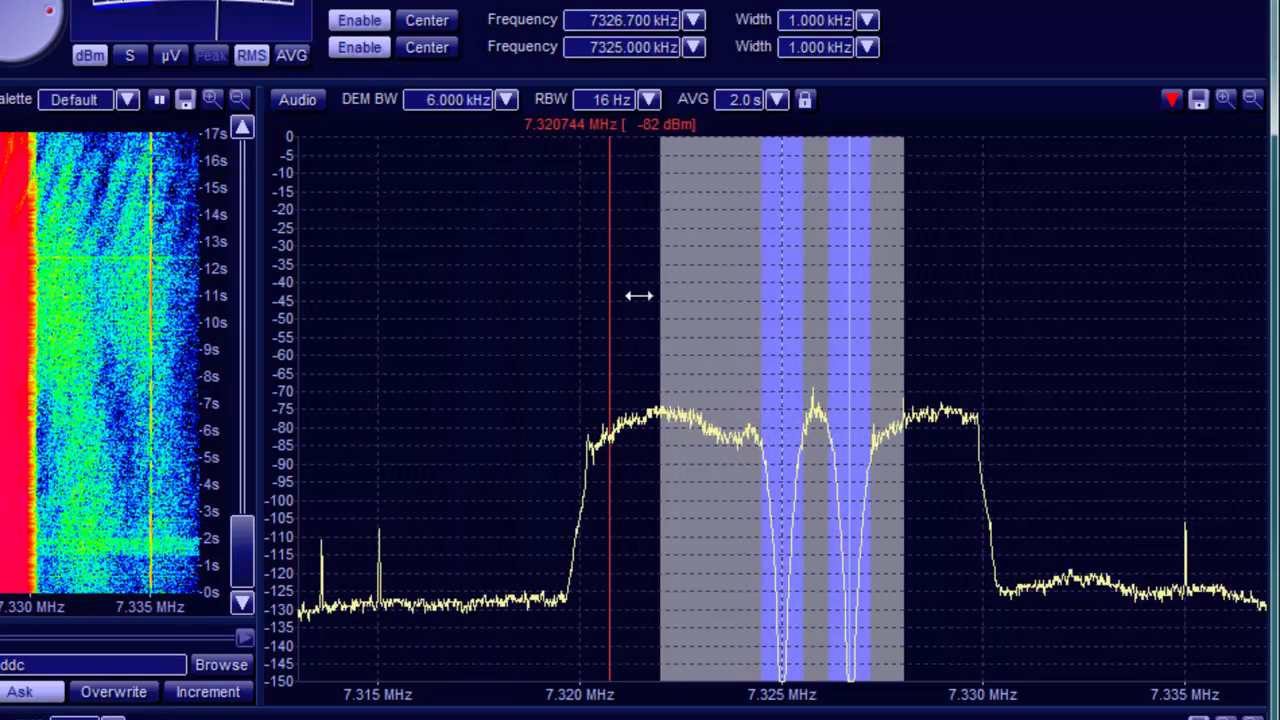
{"action": "left_click_drag", "start_coordinate": [783, 372], "coordinate": [717, 373]}
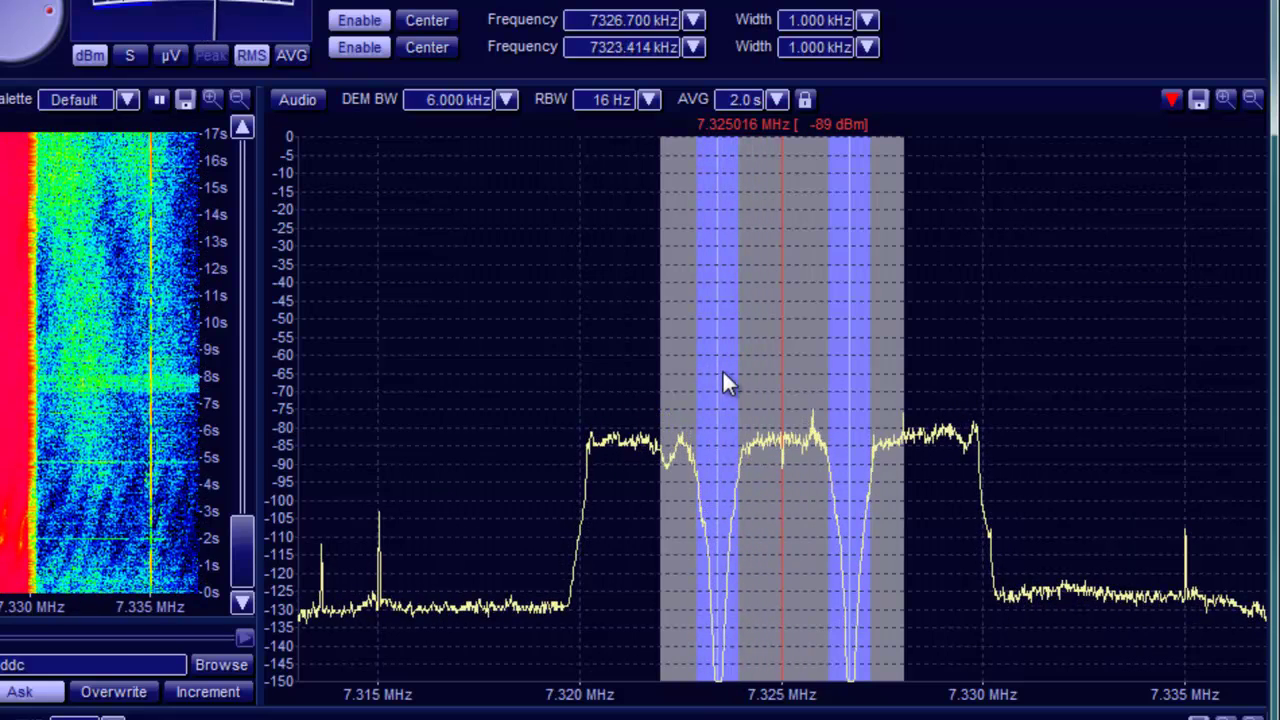
Step: Widen the second notch beyond 1.000 kHz using its Width list
{"action": "left_click", "coordinate": [866, 47]}
{"action": "left_click", "coordinate": [866, 47]}
{"action": "left_click", "coordinate": [866, 48]}
{"action": "scroll", "coordinate": [795, 236], "scroll_direction": "down", "scroll_amount": 6}
{"action": "scroll", "coordinate": [795, 236], "scroll_direction": "down", "scroll_amount": 20}
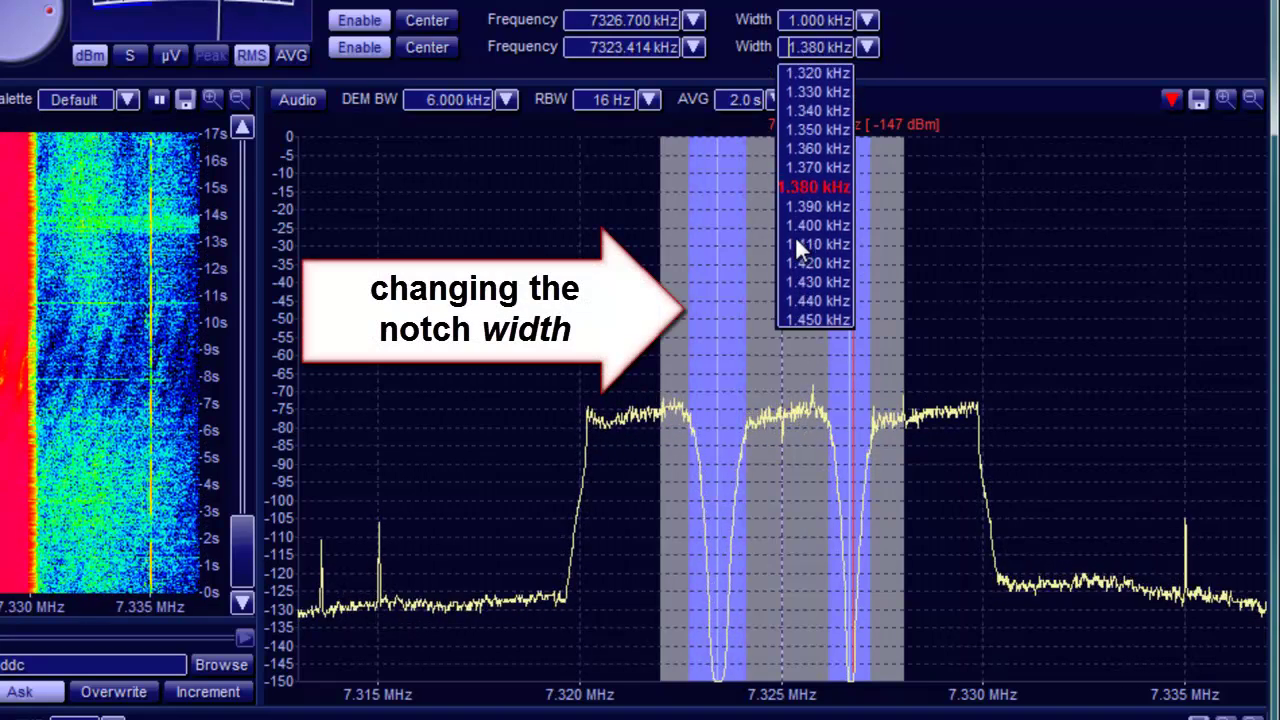
{"action": "scroll", "coordinate": [795, 236], "scroll_direction": "down", "scroll_amount": 20}
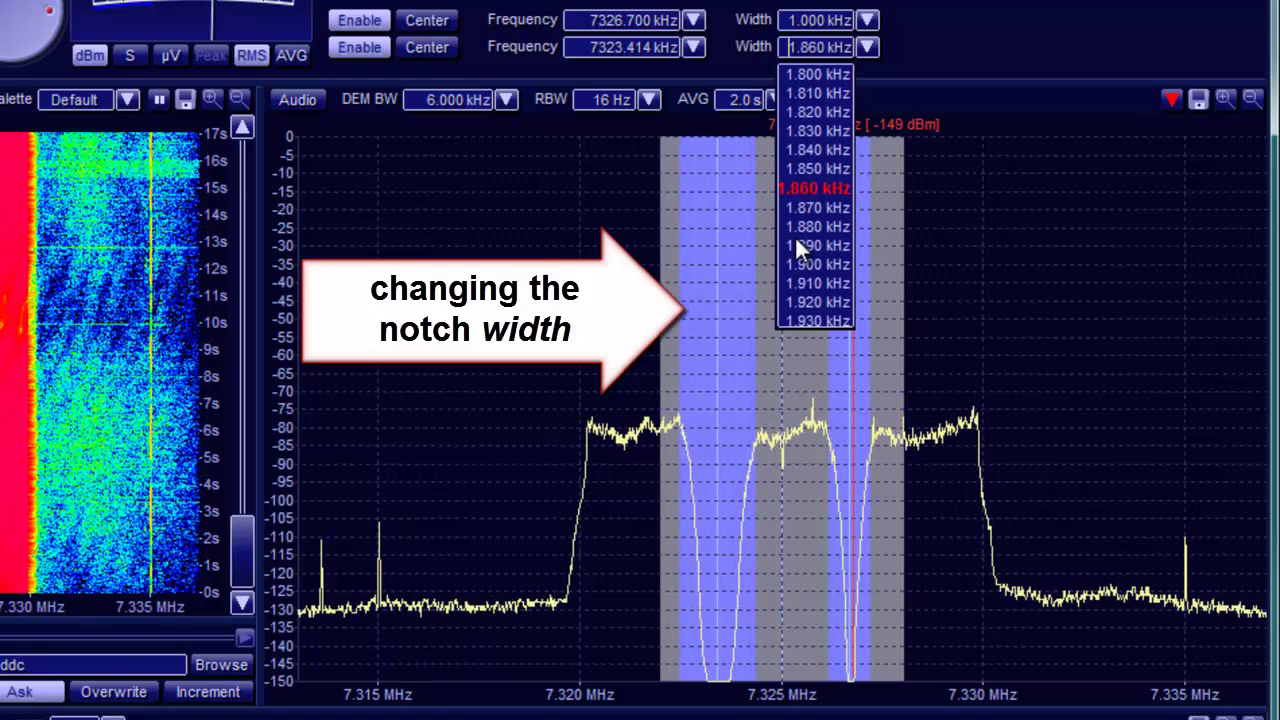
{"action": "scroll", "coordinate": [795, 236], "scroll_direction": "down", "scroll_amount": 17}
{"action": "scroll", "coordinate": [795, 236], "scroll_direction": "up", "scroll_amount": 15}
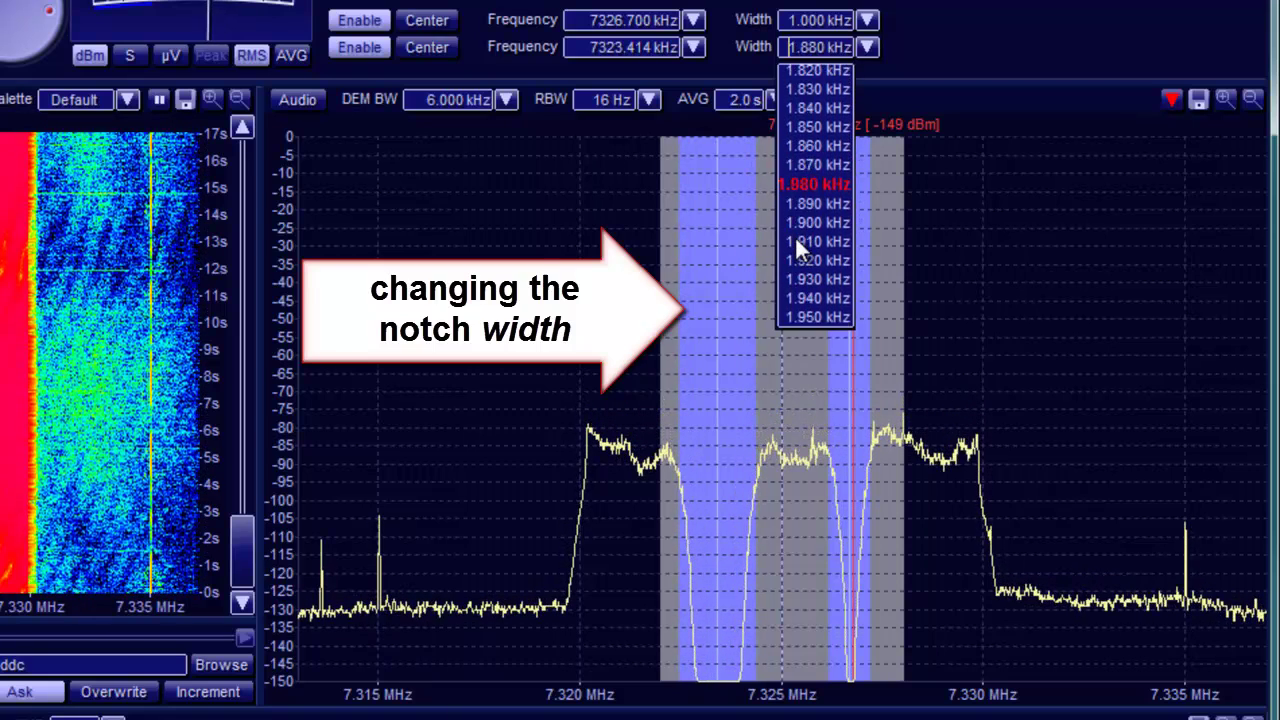
{"action": "scroll", "coordinate": [795, 236], "scroll_direction": "up", "scroll_amount": 20}
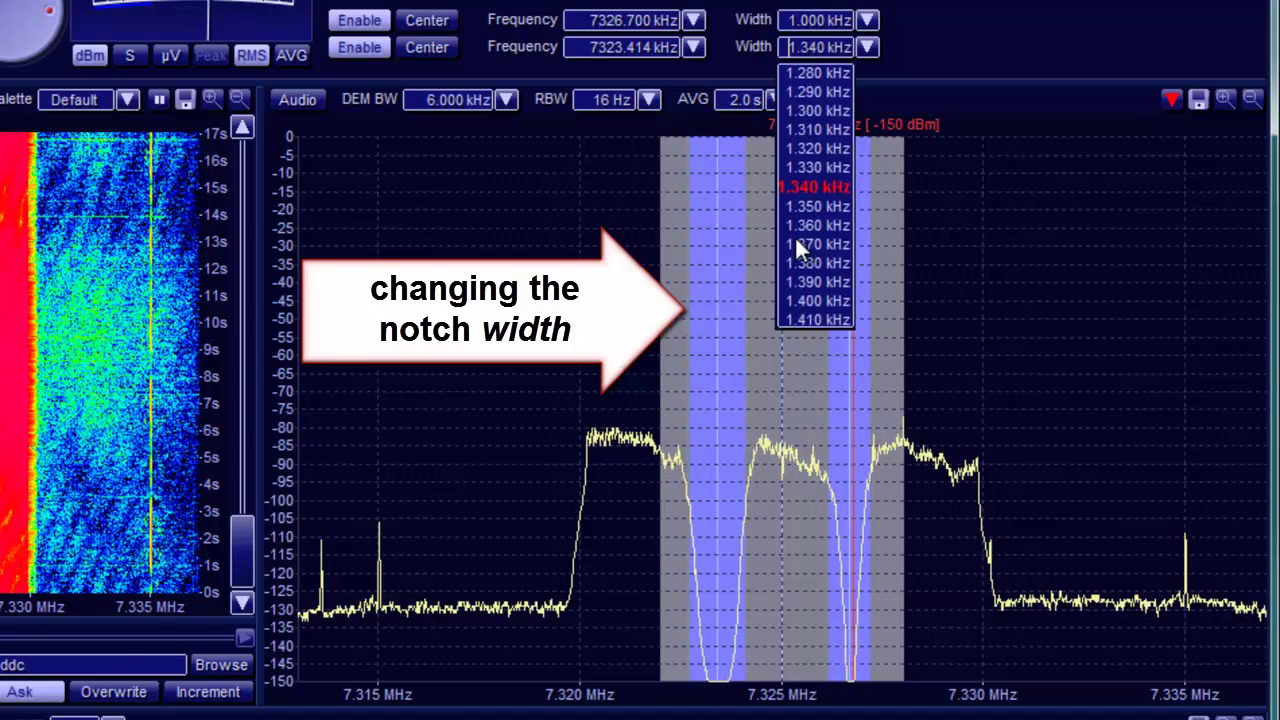
{"action": "scroll", "coordinate": [795, 236], "scroll_direction": "up", "scroll_amount": 20}
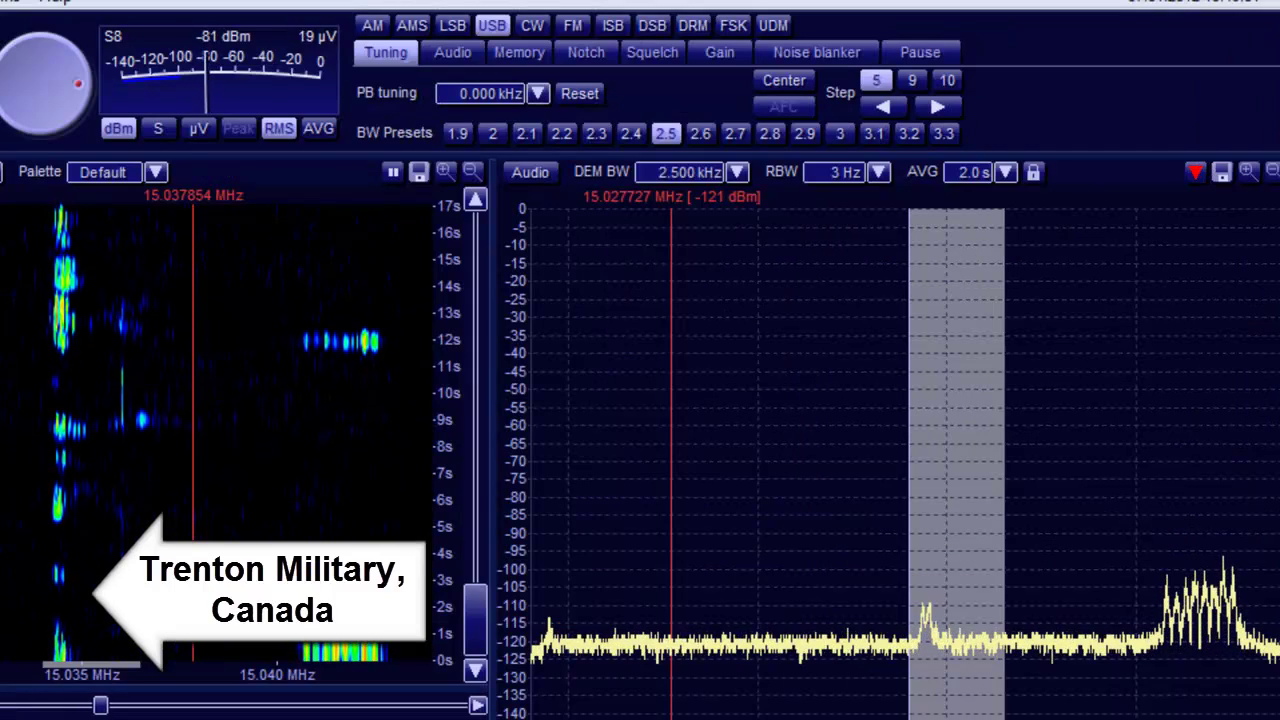
Step: Sweep passband tuning between -0.220 and 0.500 kHz, settling on -0.020 kHz
{"action": "left_click", "coordinate": [537, 93]}
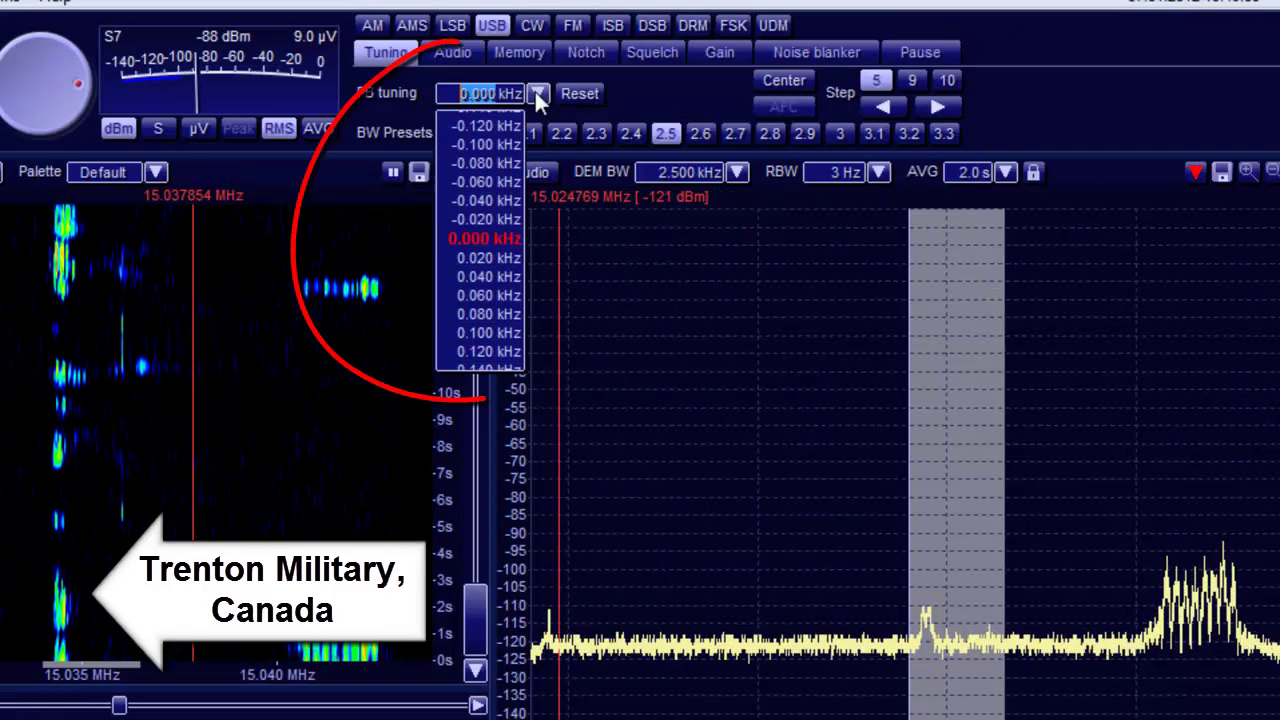
{"action": "scroll", "coordinate": [495, 222], "scroll_direction": "up", "scroll_amount": 4}
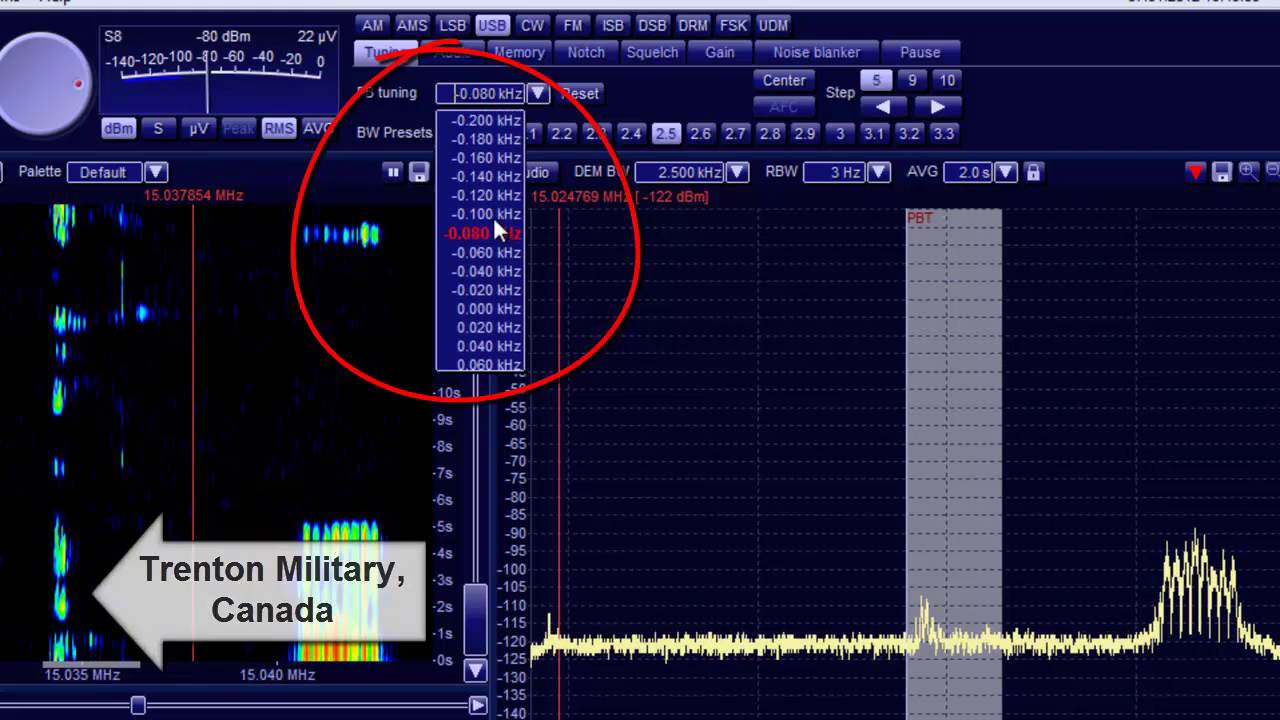
{"action": "scroll", "coordinate": [495, 224], "scroll_direction": "up", "scroll_amount": 7}
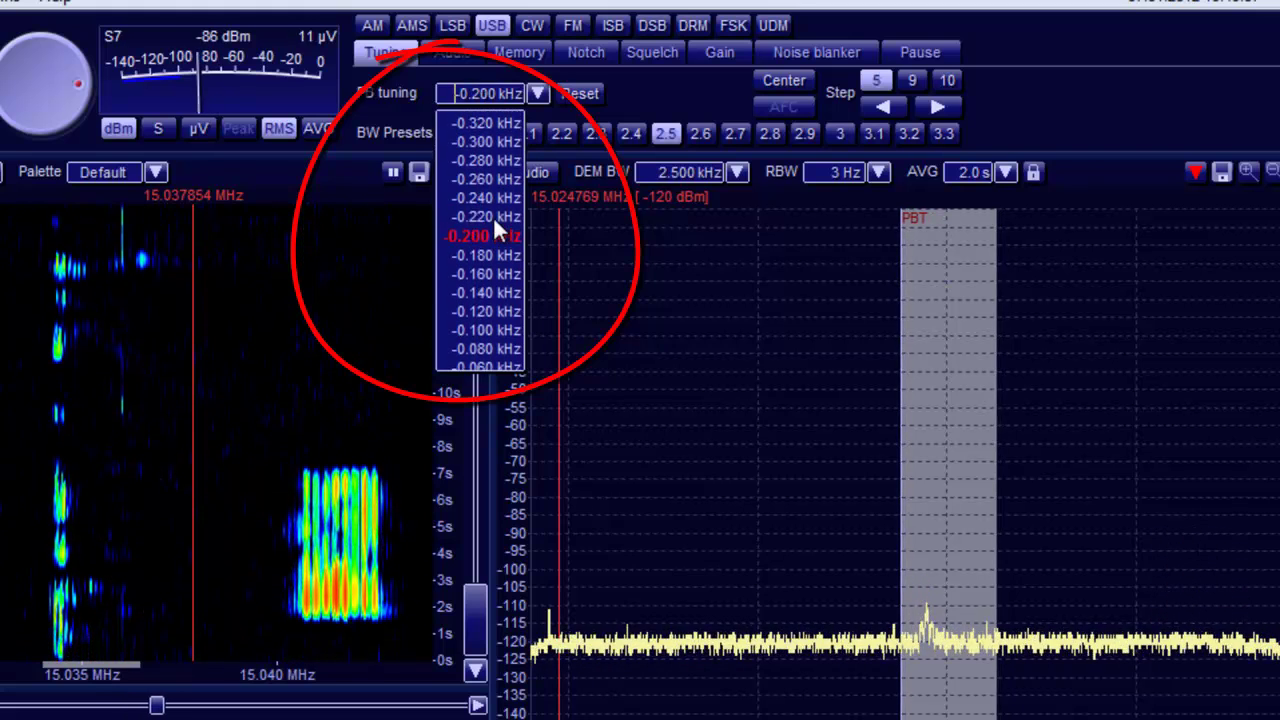
{"action": "scroll", "coordinate": [495, 224], "scroll_direction": "up", "scroll_amount": 2}
{"action": "scroll", "coordinate": [495, 224], "scroll_direction": "down", "scroll_amount": 2}
{"action": "scroll", "coordinate": [495, 224], "scroll_direction": "down", "scroll_amount": 16}
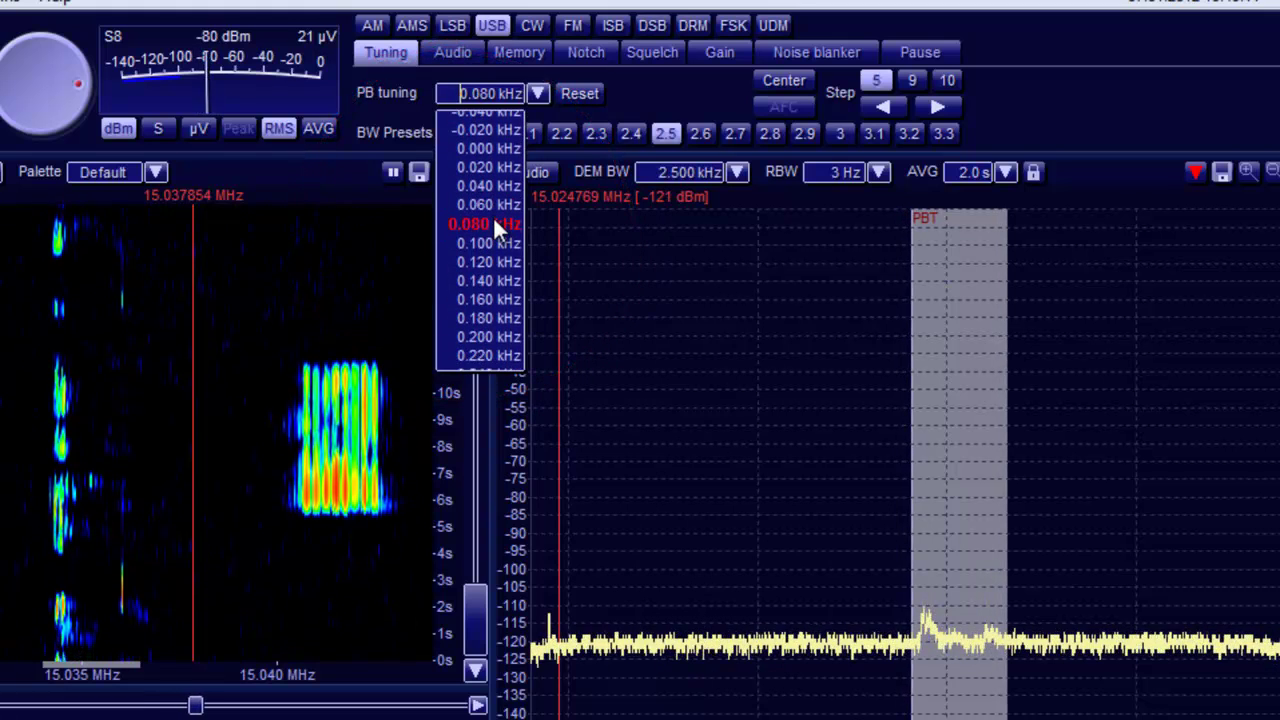
{"action": "scroll", "coordinate": [493, 216], "scroll_direction": "down", "scroll_amount": 20}
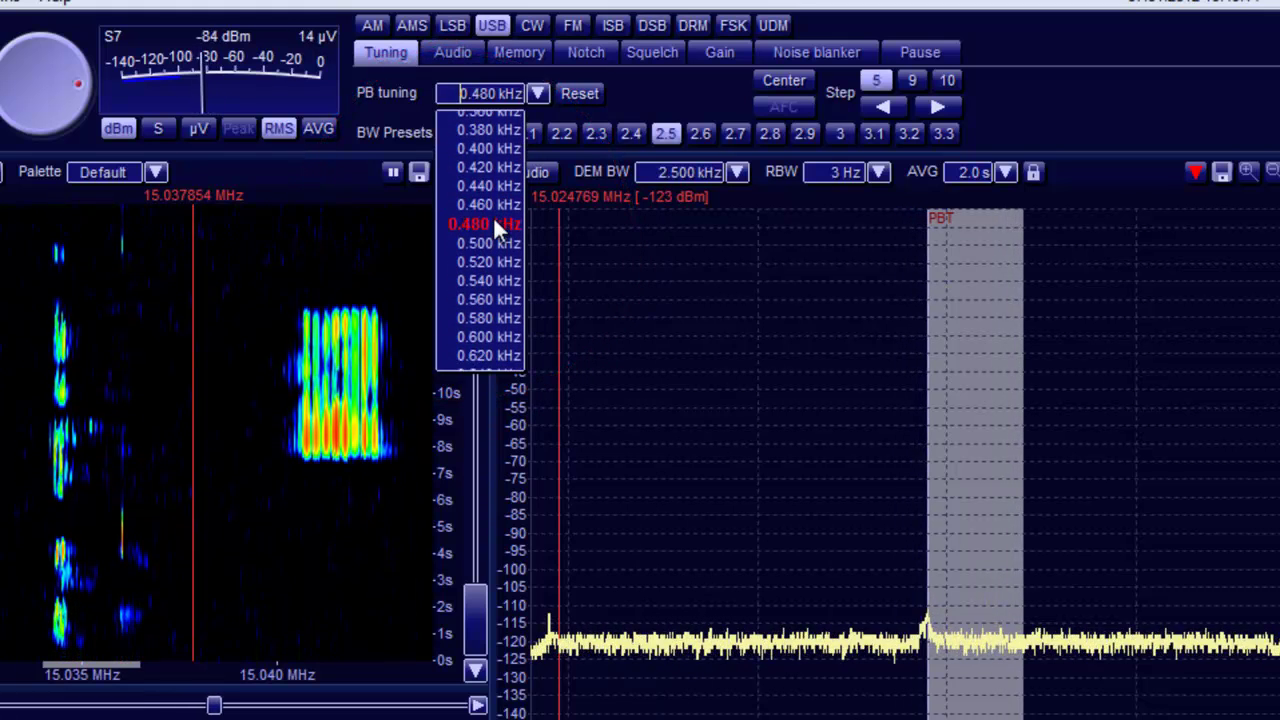
{"action": "scroll", "coordinate": [493, 216], "scroll_direction": "up", "scroll_amount": 5}
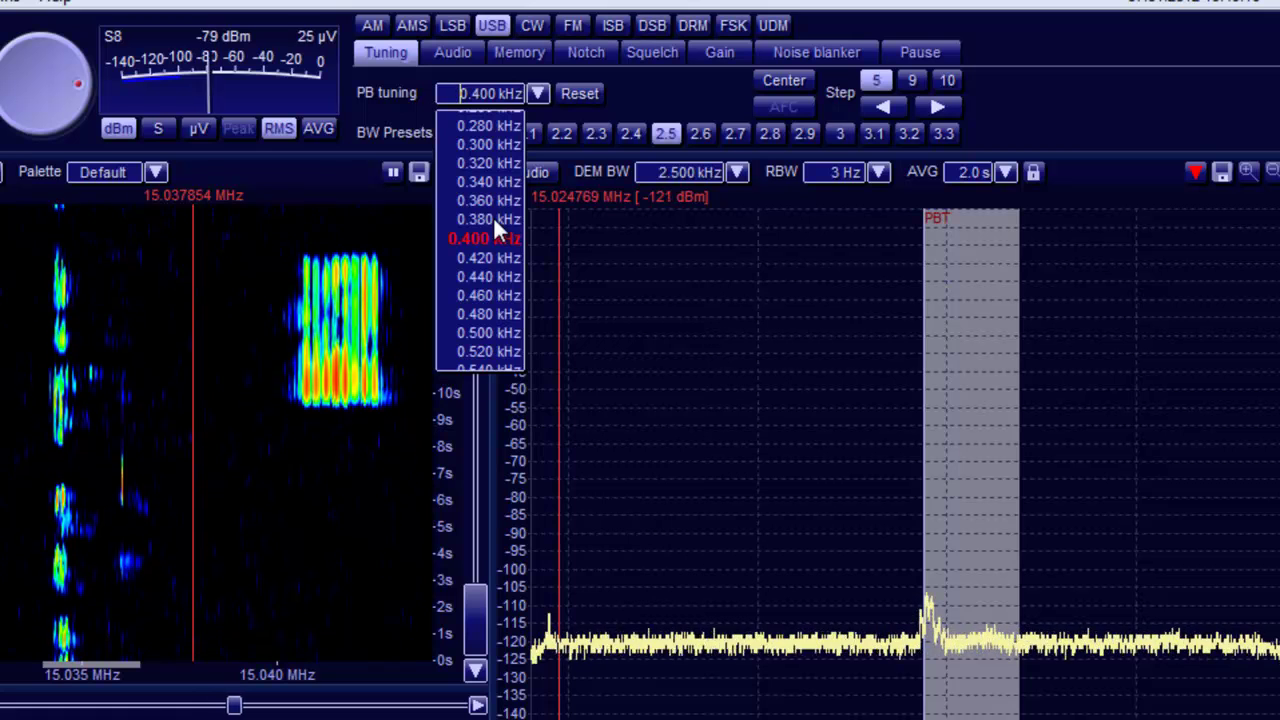
{"action": "scroll", "coordinate": [495, 225], "scroll_direction": "up", "scroll_amount": 4}
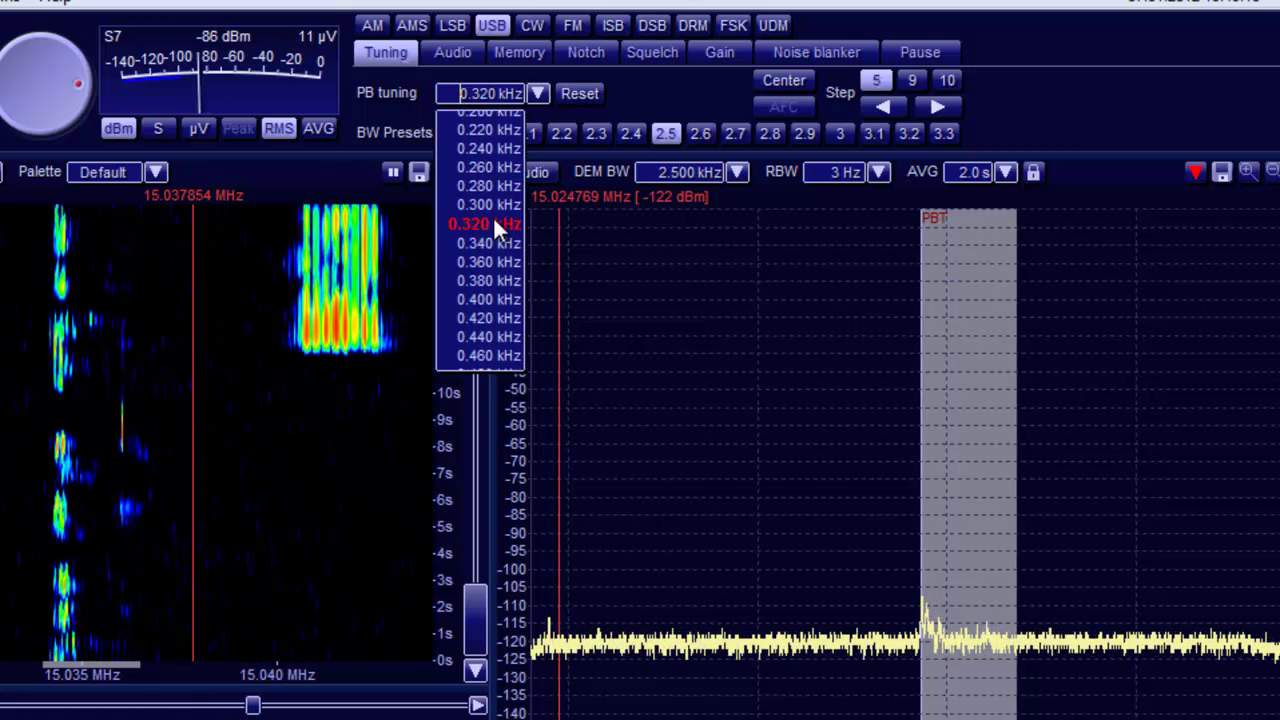
{"action": "scroll", "coordinate": [494, 226], "scroll_direction": "up", "scroll_amount": 15}
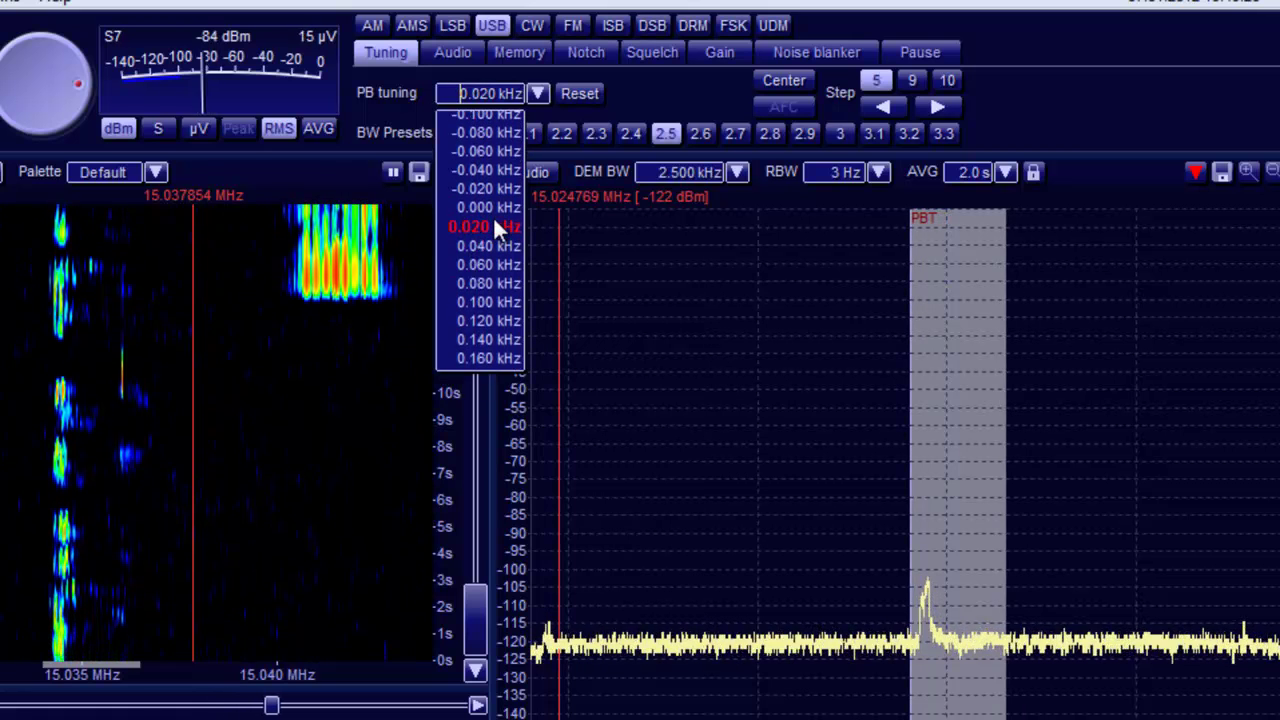
{"action": "scroll", "coordinate": [493, 216], "scroll_direction": "up", "scroll_amount": 2}
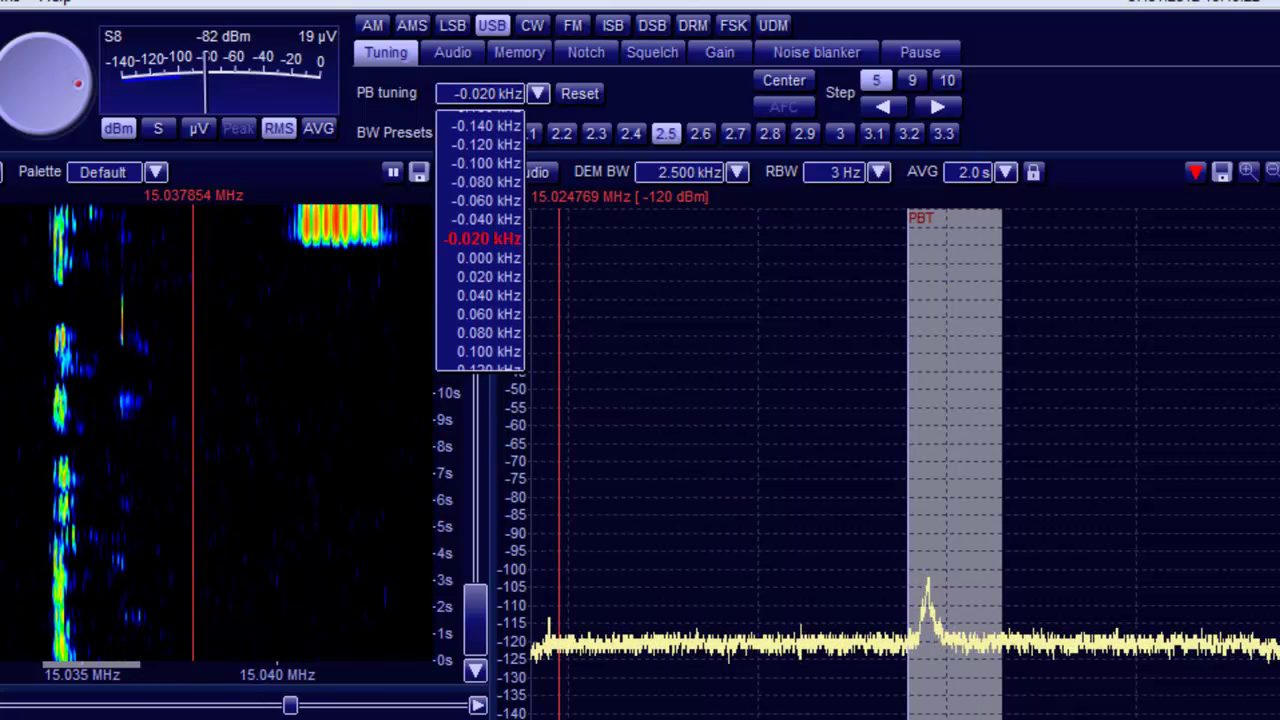
{"action": "key", "text": "Return"}
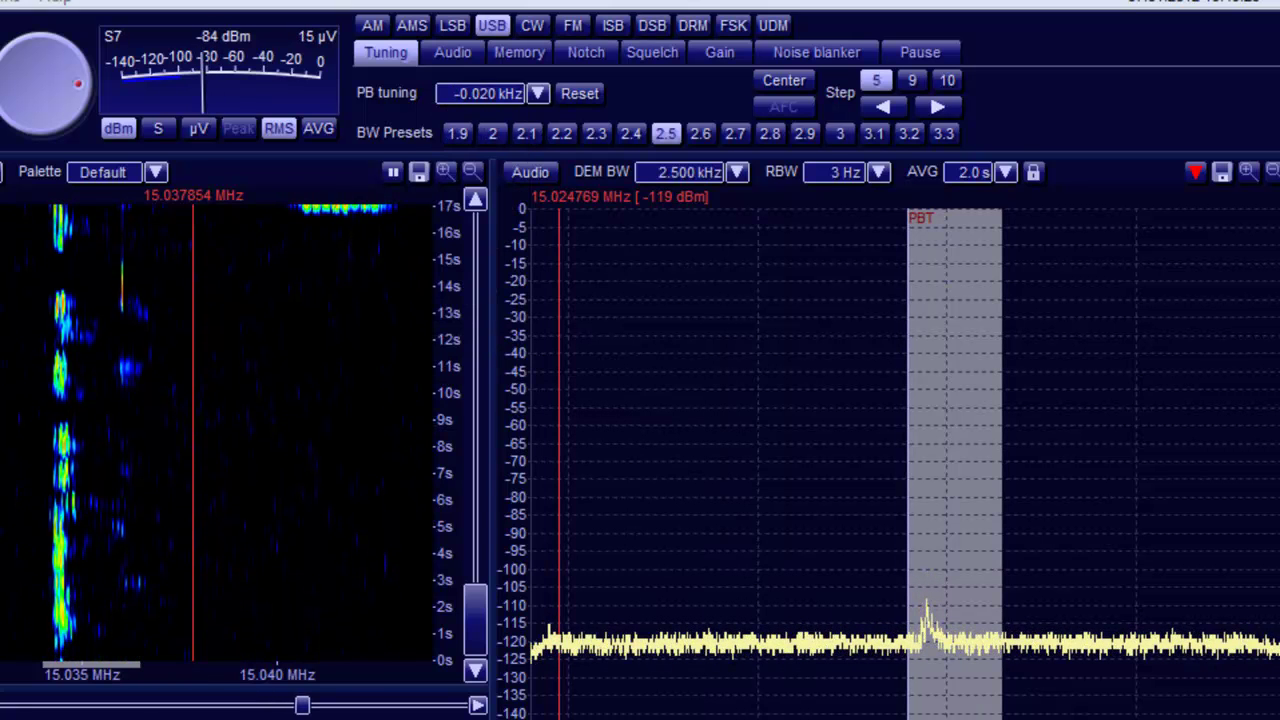